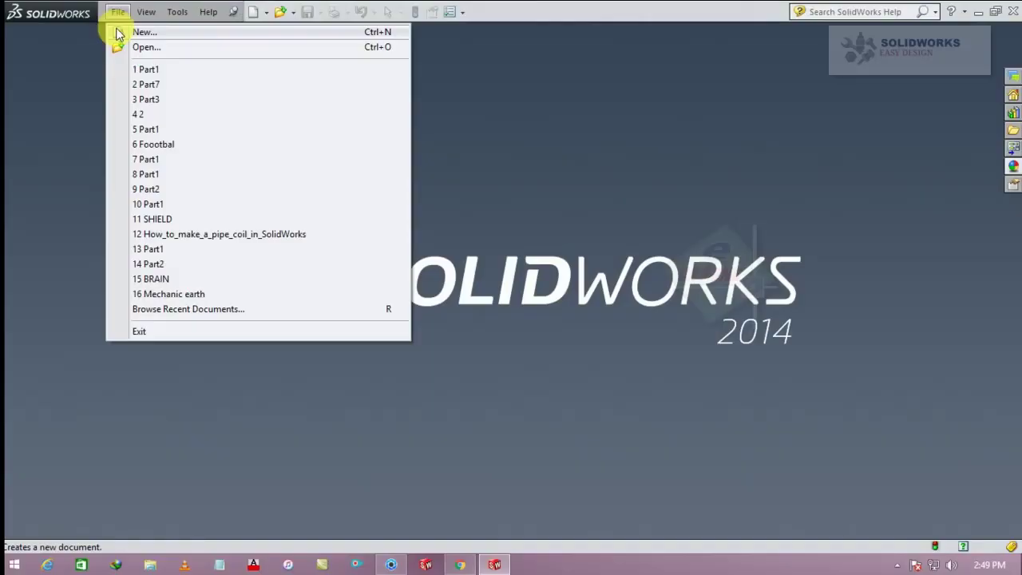
Step: Create a new part and start a sketch on the Front Plane
{"action": "left_click", "coordinate": [116, 30]}
{"action": "left_click", "coordinate": [574, 385]}
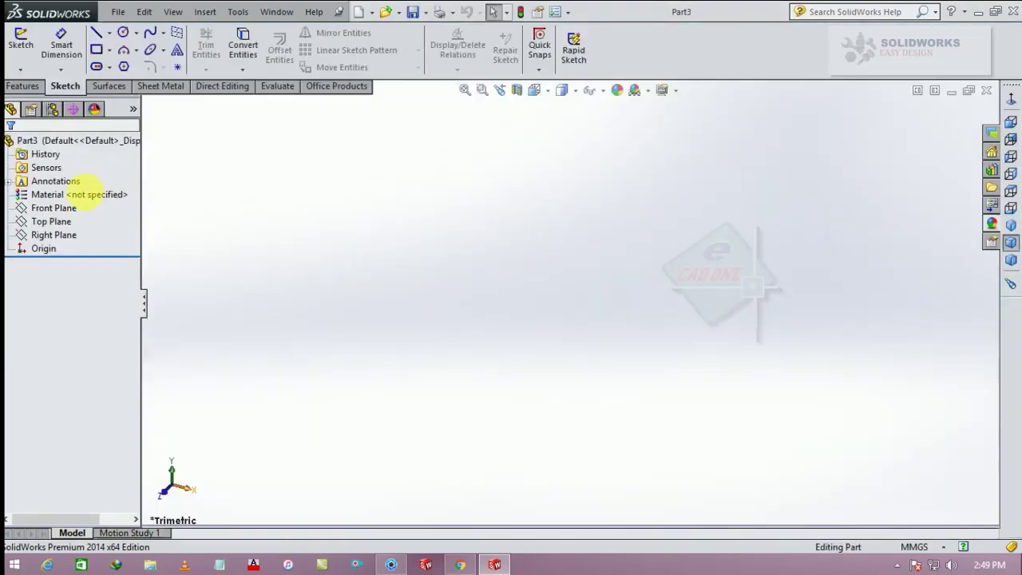
{"action": "left_click", "coordinate": [67, 224]}
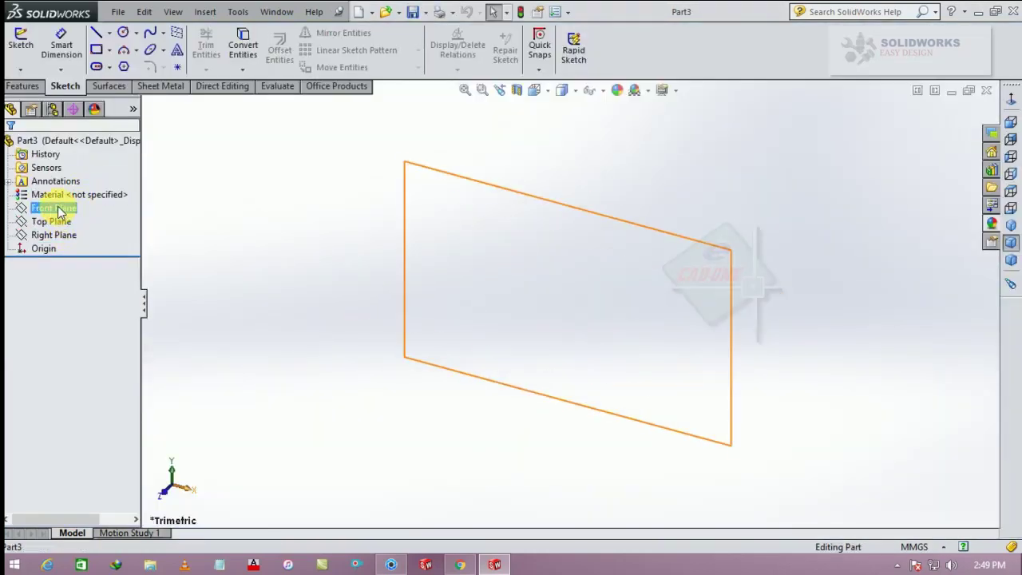
{"action": "left_click", "coordinate": [56, 208]}
{"action": "left_click", "coordinate": [68, 185]}
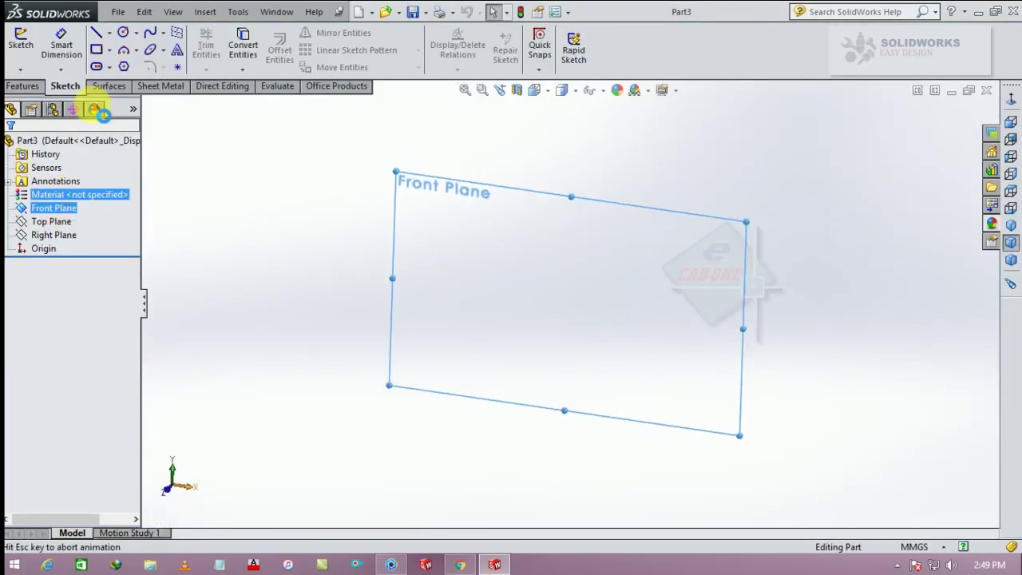
Step: Draw a circle at the origin and dimension its diameter to 4 mm
{"action": "left_click", "coordinate": [123, 32]}
{"action": "left_click", "coordinate": [569, 304]}
{"action": "left_click", "coordinate": [604, 279]}
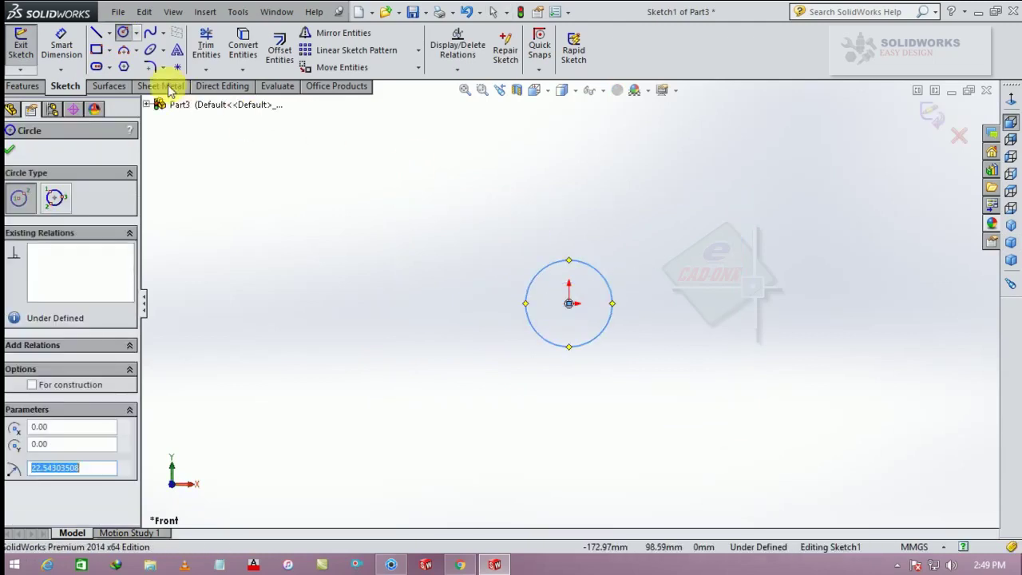
{"action": "left_click", "coordinate": [62, 44]}
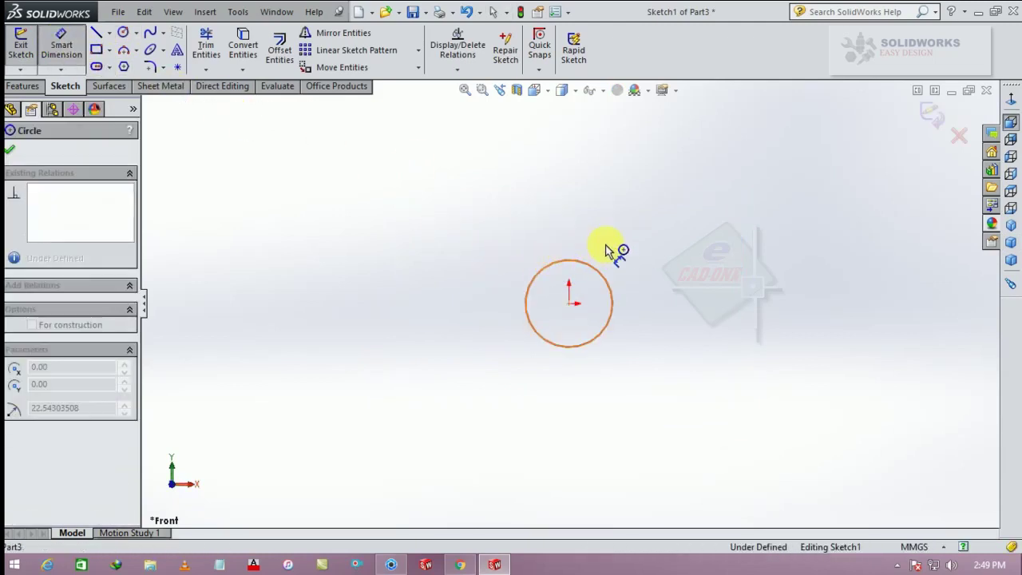
{"action": "left_click", "coordinate": [605, 274]}
{"action": "left_click", "coordinate": [650, 305]}
{"action": "type", "text": "4"}
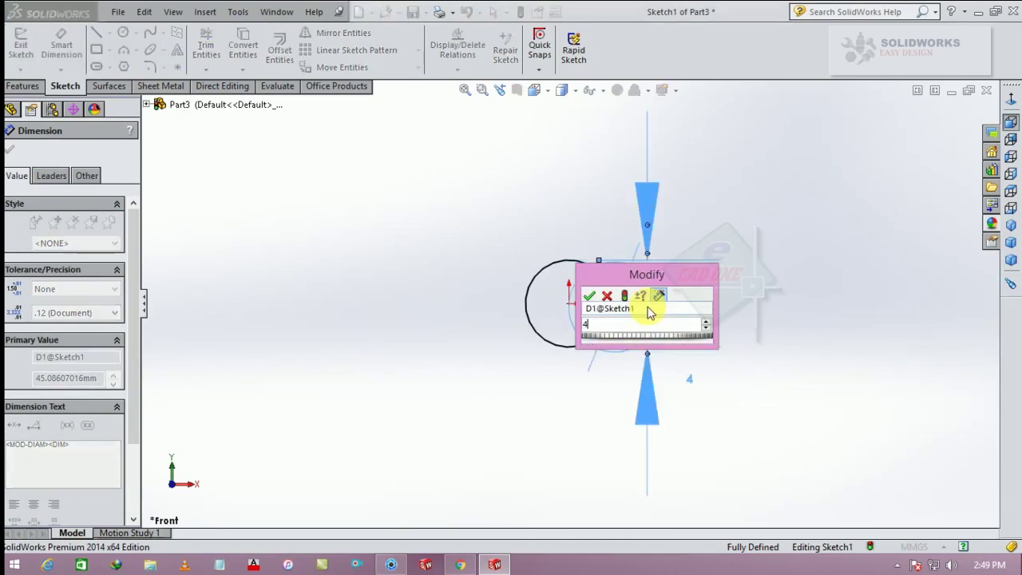
{"action": "key", "text": "Return"}
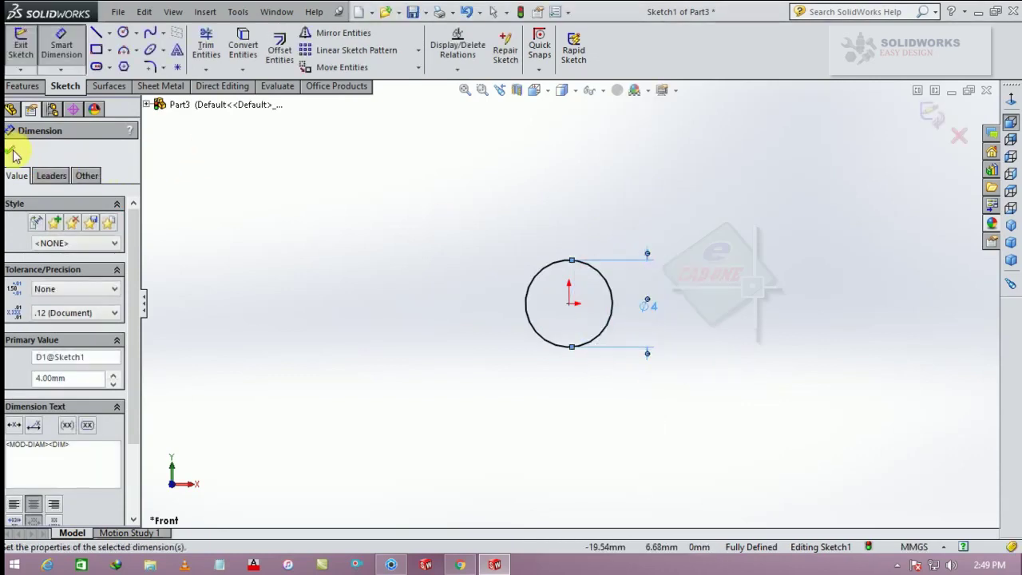
Step: Close the dimension and begin an Extruded Boss/Base from the circle
{"action": "left_click", "coordinate": [11, 150]}
{"action": "left_click", "coordinate": [22, 85]}
{"action": "left_click", "coordinate": [27, 50]}
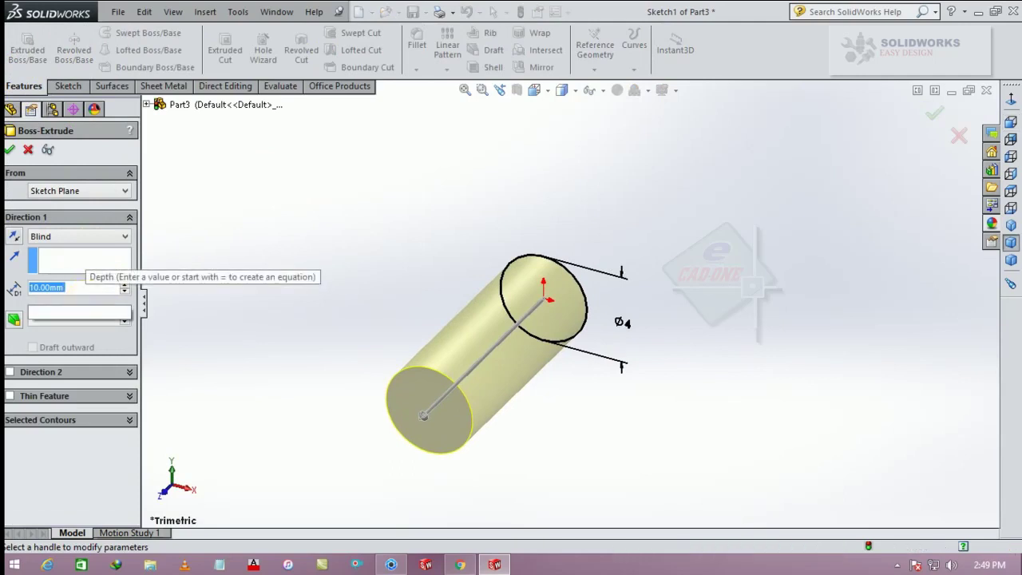
Step: Extrude the Ø4 mm circle 20 mm in the reversed direction into a cylinder
{"action": "left_click", "coordinate": [80, 287]}
{"action": "type", "text": "20"}
{"action": "key", "text": "Return"}
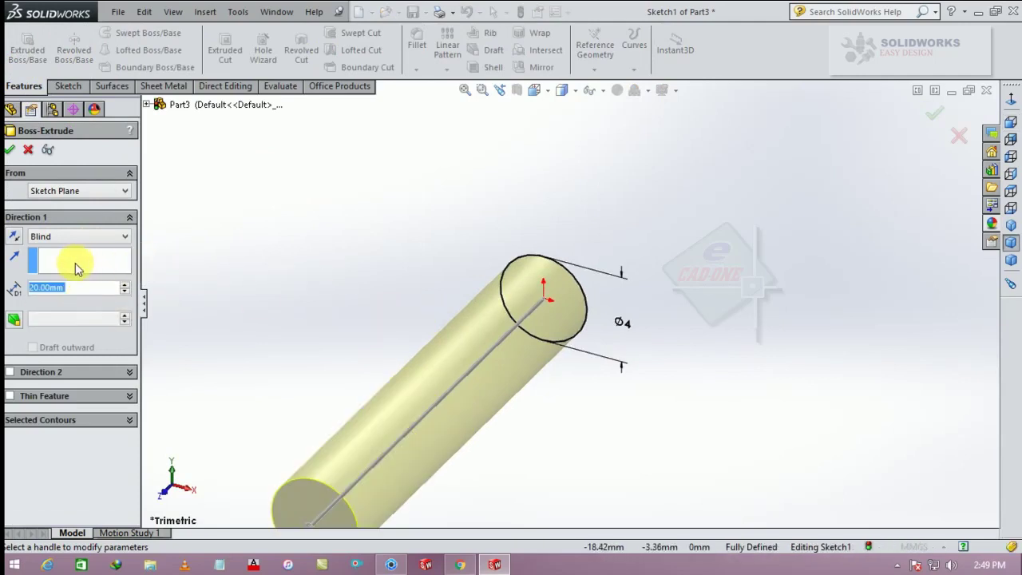
{"action": "left_click", "coordinate": [17, 240]}
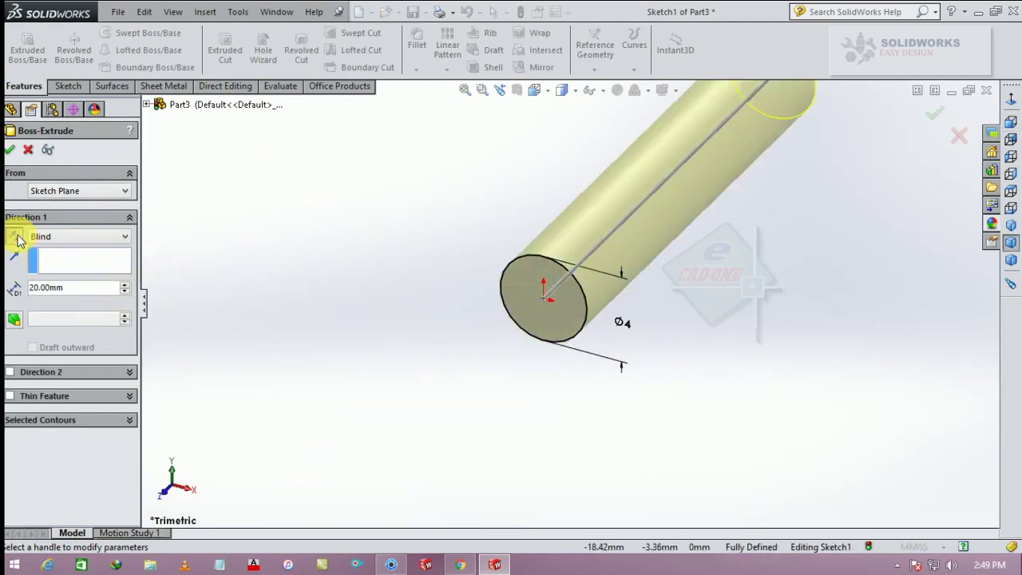
{"action": "left_click", "coordinate": [11, 150]}
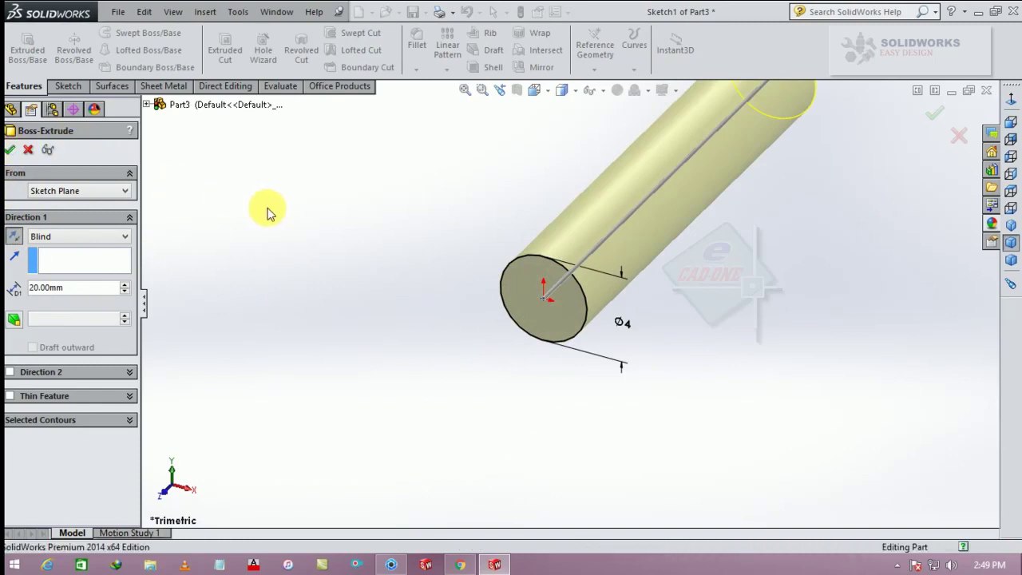
{"action": "left_click", "coordinate": [569, 315]}
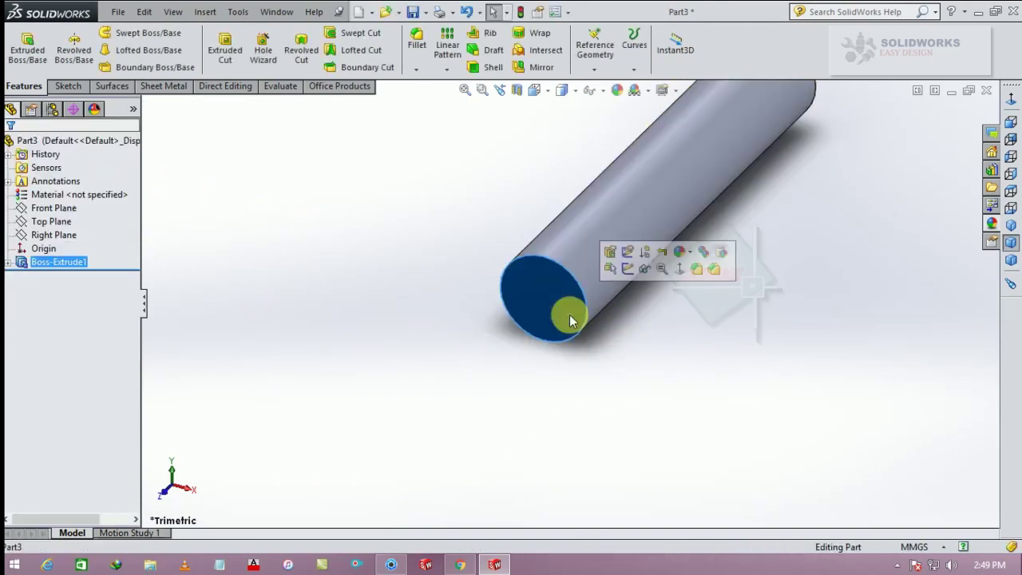
Step: Sketch on the cylinder's end face by converting its circular edge
{"action": "left_click", "coordinate": [627, 268]}
{"action": "left_click", "coordinate": [257, 53]}
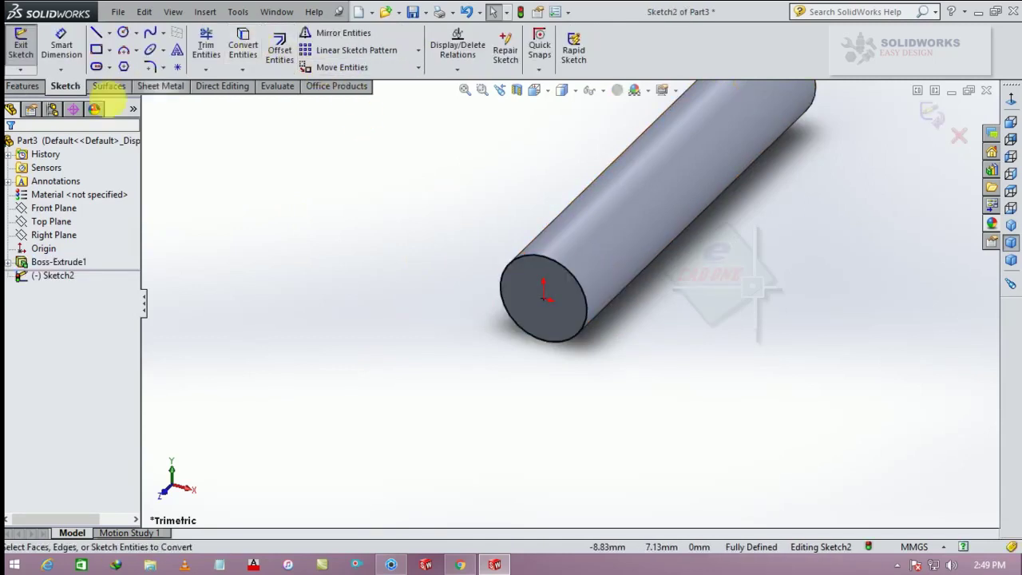
{"action": "left_click", "coordinate": [930, 116]}
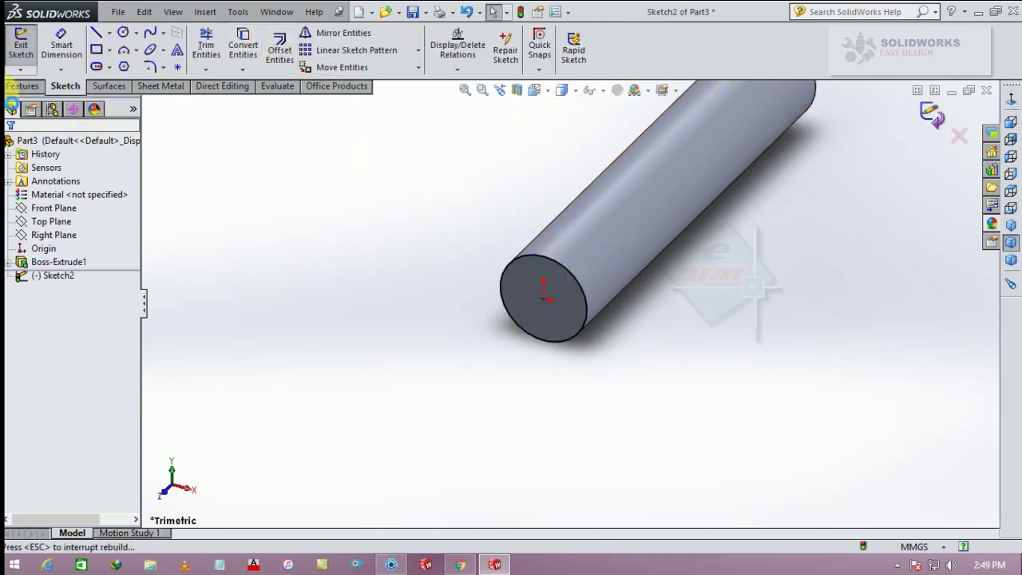
Step: Create a reversed helix: 20 mm height, 4 revolutions, 1° taper
{"action": "left_click", "coordinate": [635, 65]}
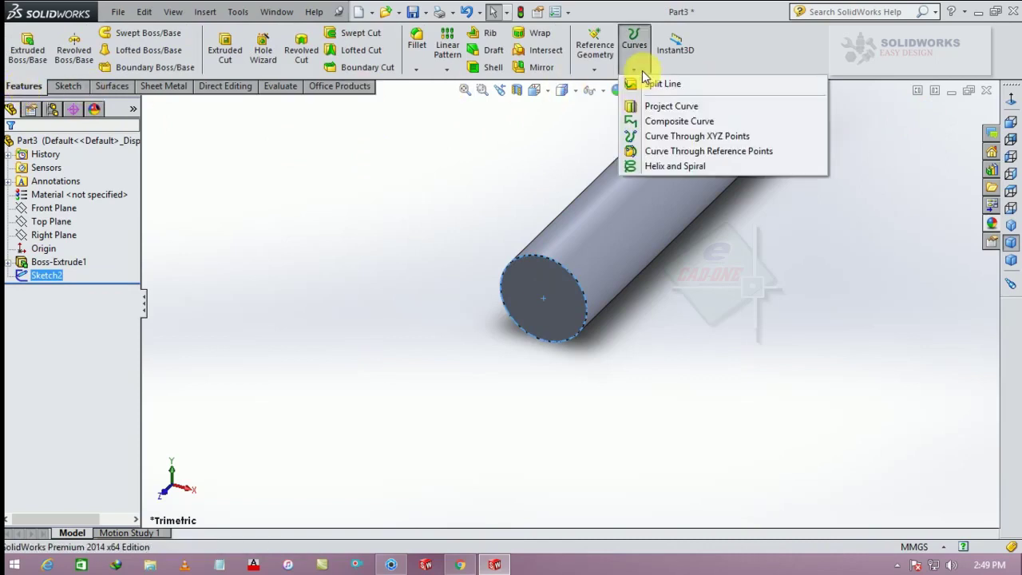
{"action": "left_click", "coordinate": [676, 166]}
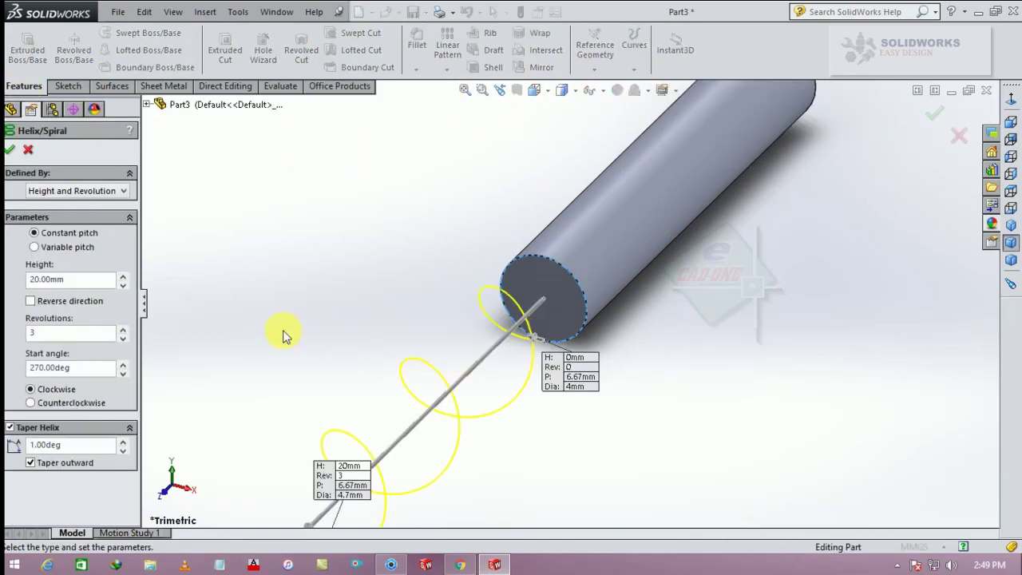
{"action": "key", "text": "z"}
{"action": "key", "text": "z"}
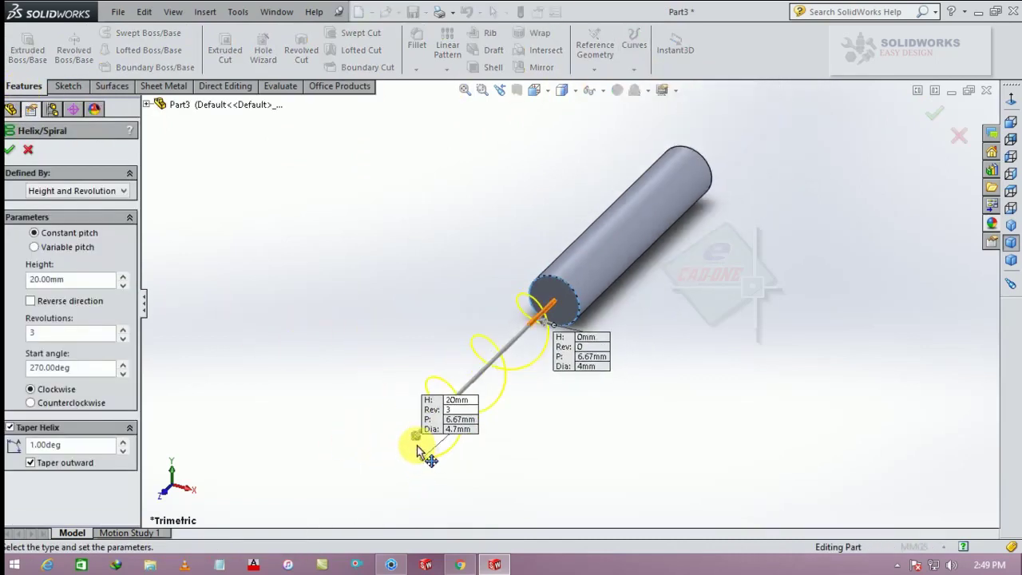
{"action": "left_click_drag", "start_coordinate": [415, 444], "coordinate": [682, 174]}
{"action": "type", "text": "20"}
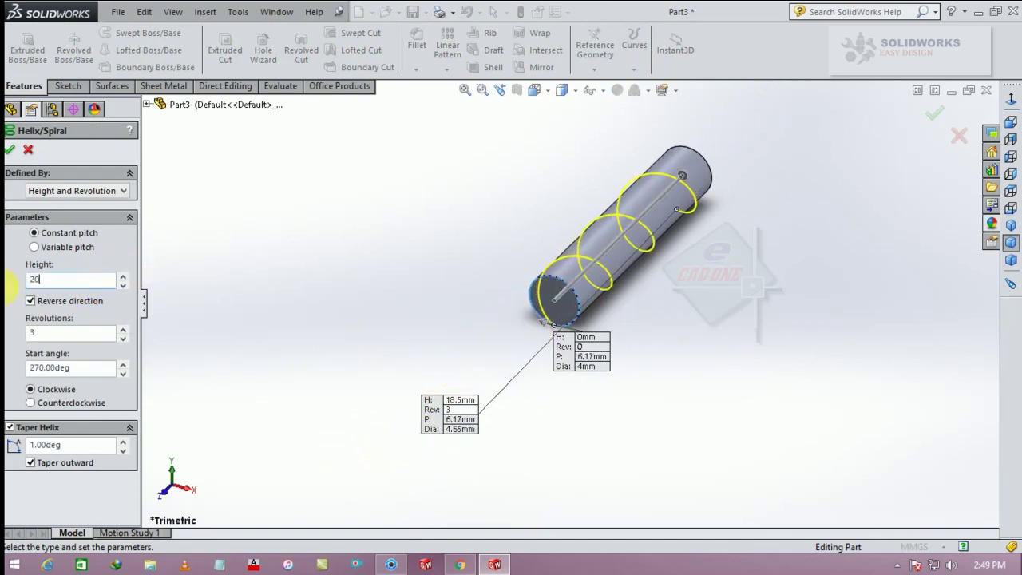
{"action": "key", "text": "Return"}
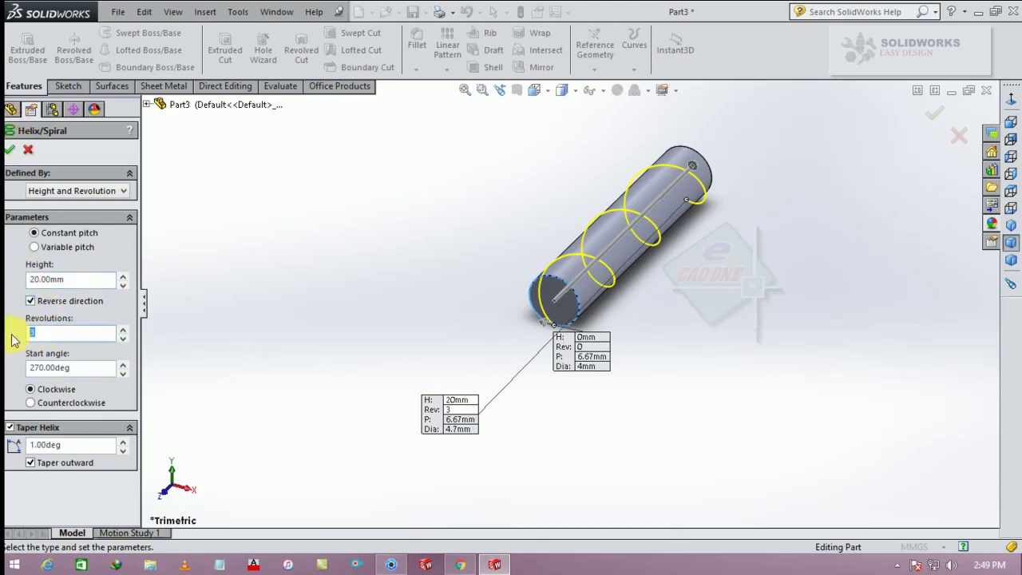
{"action": "type", "text": "4"}
{"action": "key", "text": "Return"}
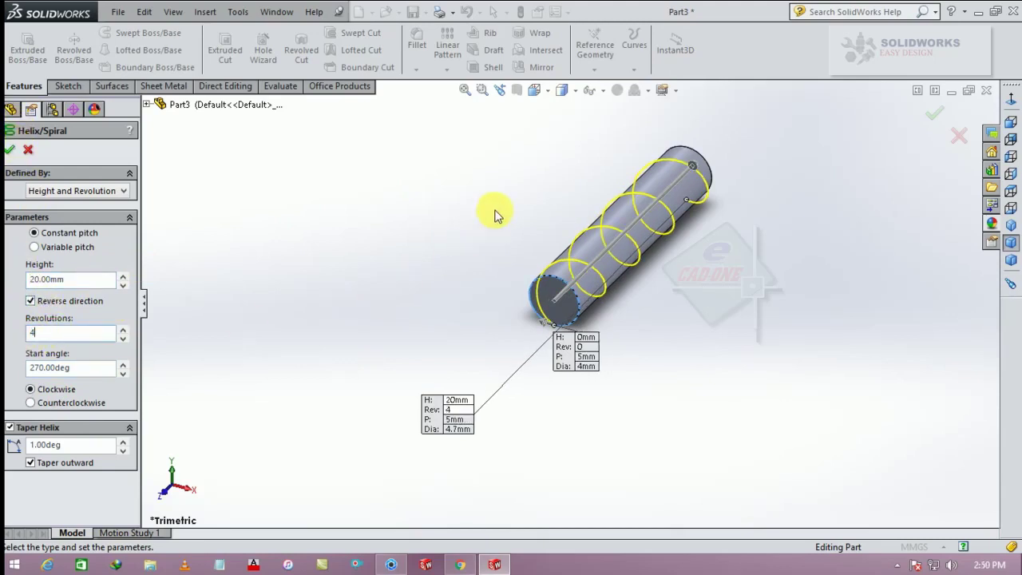
{"action": "mouse_move", "coordinate": [495, 350]}
{"action": "middle_mouse_down"}
{"action": "mouse_move", "coordinate": [511, 266]}
{"action": "mouse_move", "coordinate": [529, 290]}
{"action": "middle_mouse_up"}
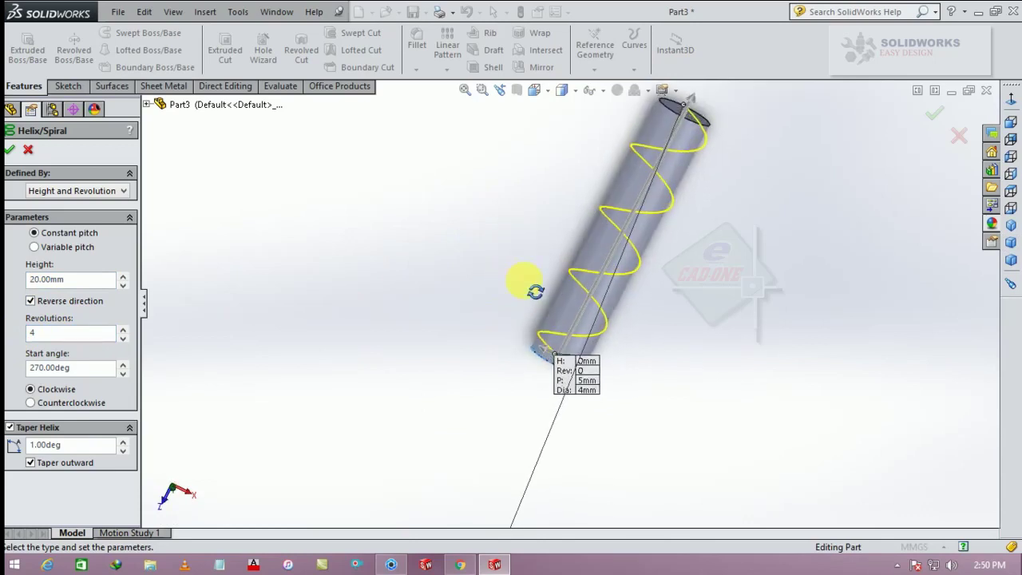
Step: Accept the helix, switch to isometric view, and start a sketch on the Right Plane
{"action": "left_click", "coordinate": [11, 150]}
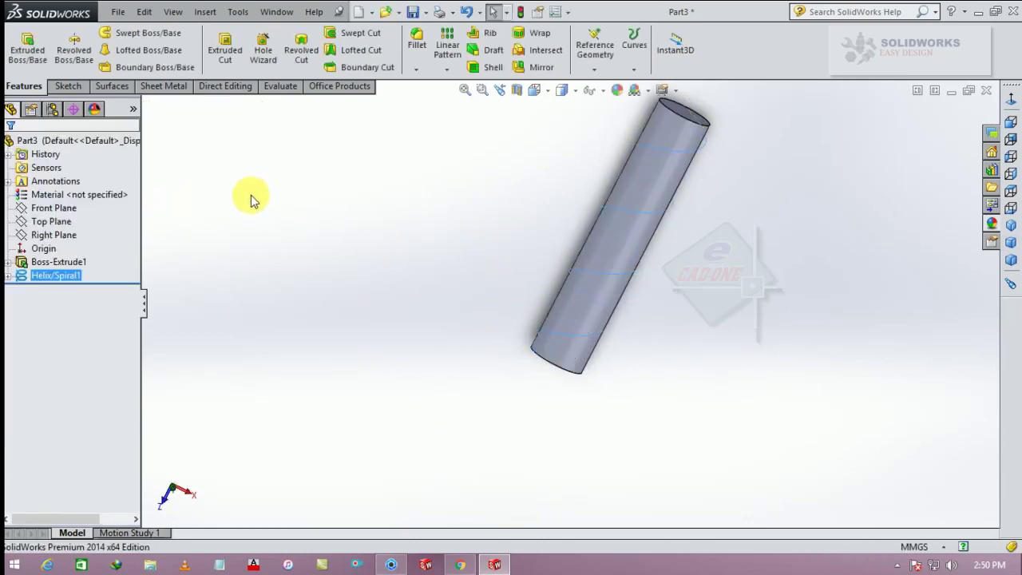
{"action": "scroll", "coordinate": [567, 360], "scroll_direction": "down", "scroll_amount": 3}
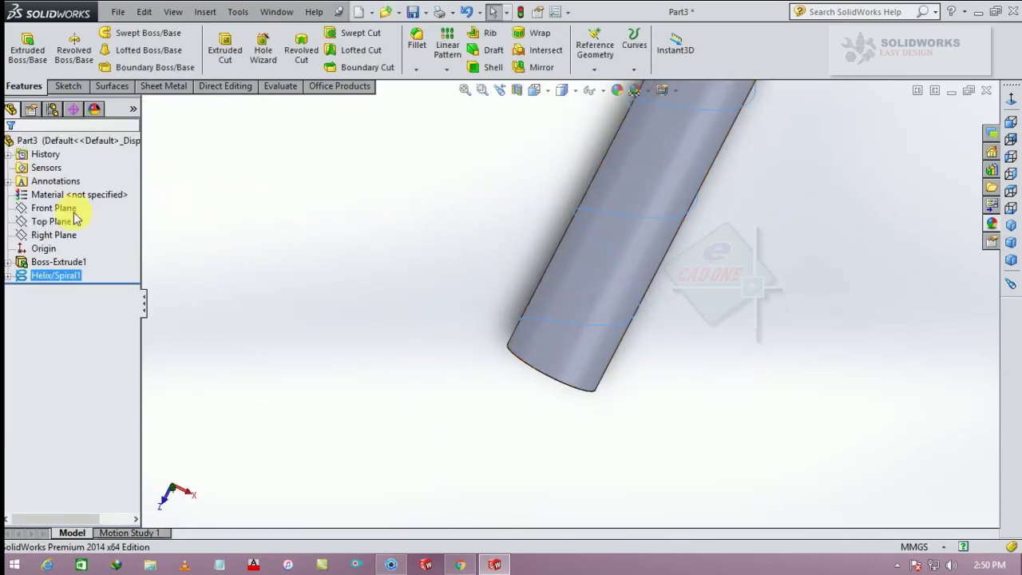
{"action": "left_click", "coordinate": [1010, 226]}
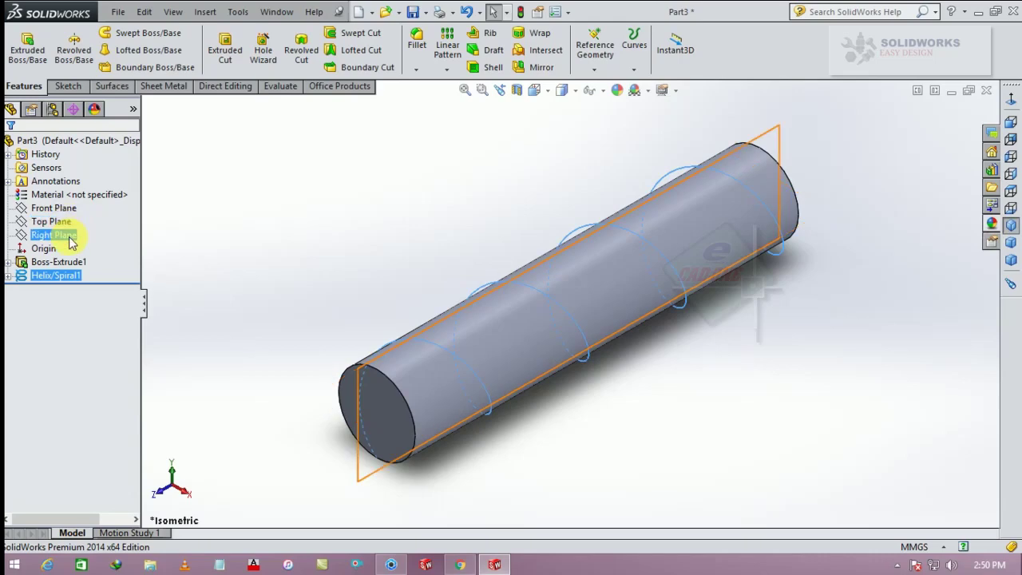
{"action": "left_click", "coordinate": [70, 238]}
{"action": "left_click", "coordinate": [94, 216]}
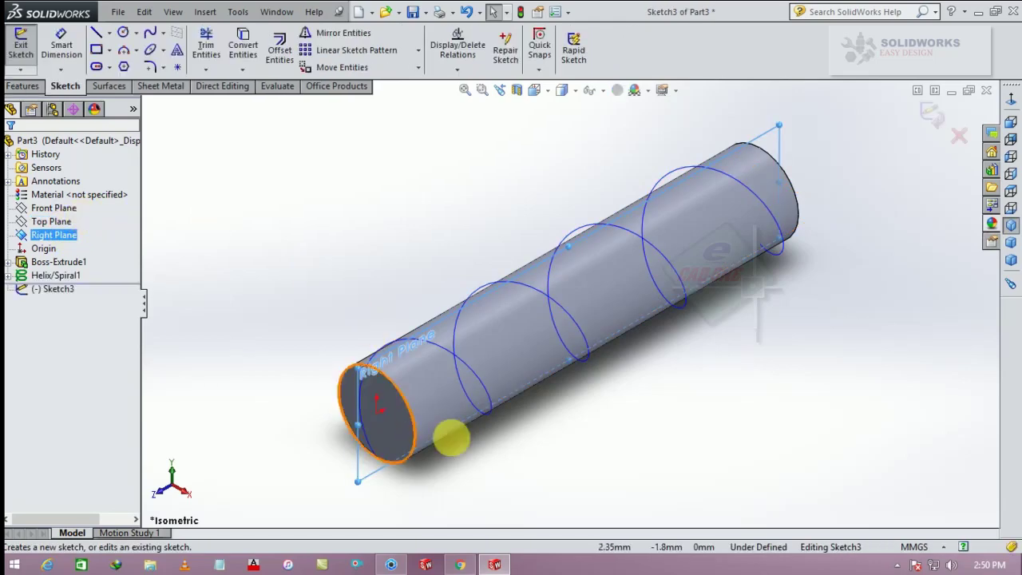
{"action": "scroll", "coordinate": [431, 475], "scroll_direction": "down", "scroll_amount": 2}
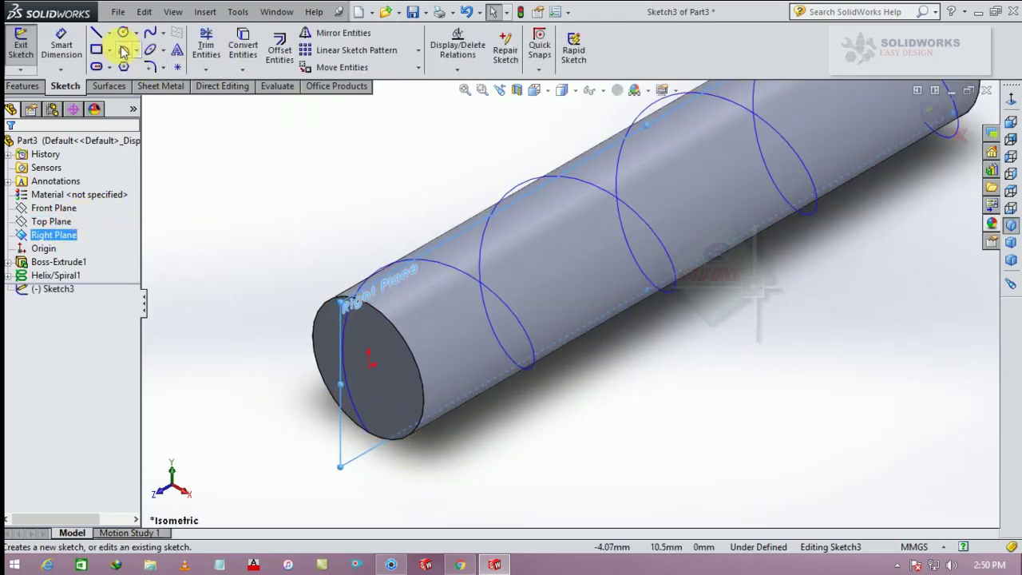
Step: Draw a small circle near the cylinder end and dimension it to 2 mm diameter
{"action": "left_click", "coordinate": [123, 32]}
{"action": "left_click", "coordinate": [435, 460]}
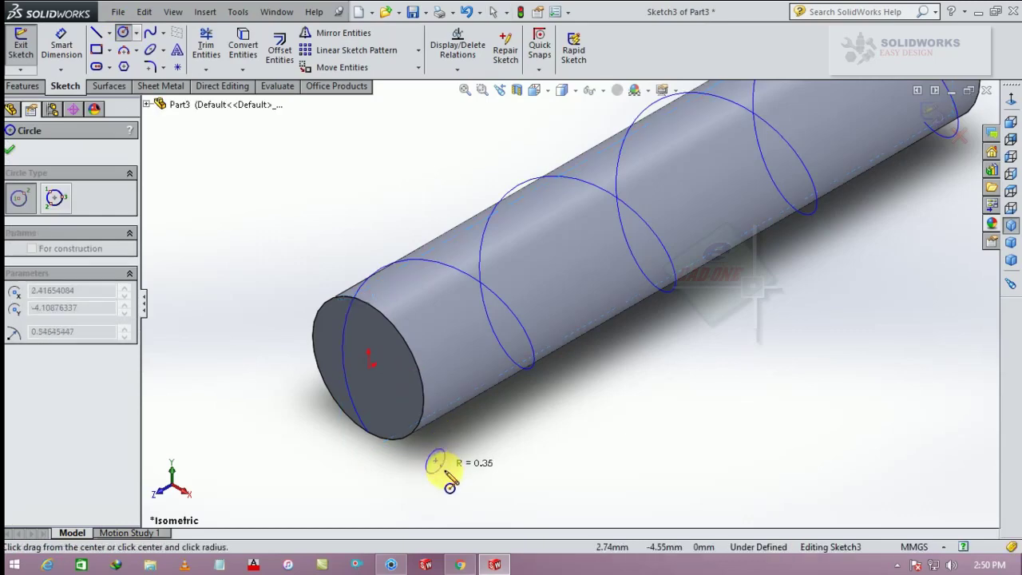
{"action": "left_click", "coordinate": [444, 477]}
{"action": "left_click", "coordinate": [61, 44]}
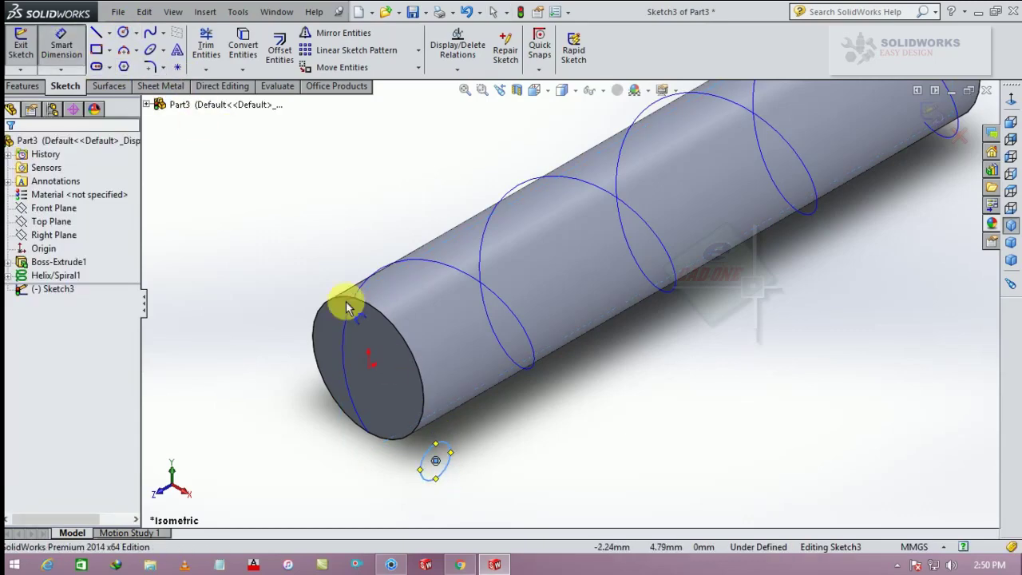
{"action": "left_click", "coordinate": [431, 452]}
{"action": "left_click", "coordinate": [473, 435]}
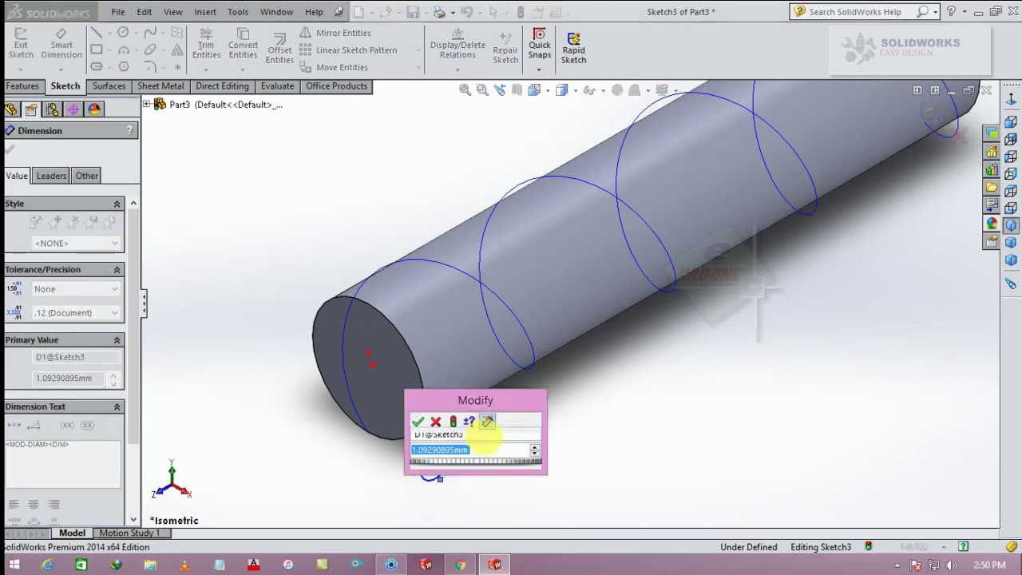
{"action": "type", "text": "2"}
{"action": "key", "text": "Return"}
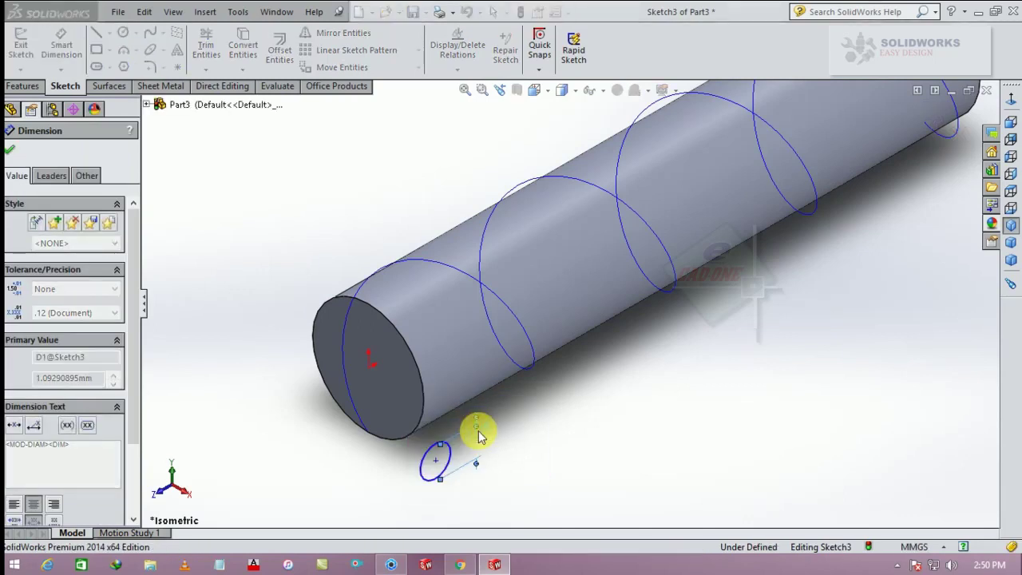
{"action": "left_click", "coordinate": [10, 151]}
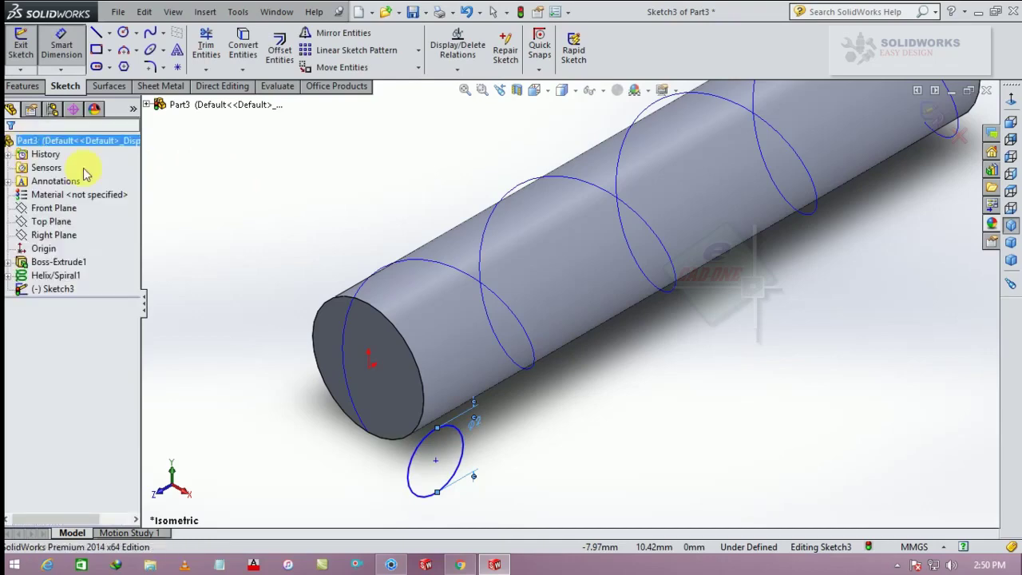
Step: Add a Pierce relation between the circle's centre and the cylinder's end edge
{"action": "left_click", "coordinate": [436, 462]}
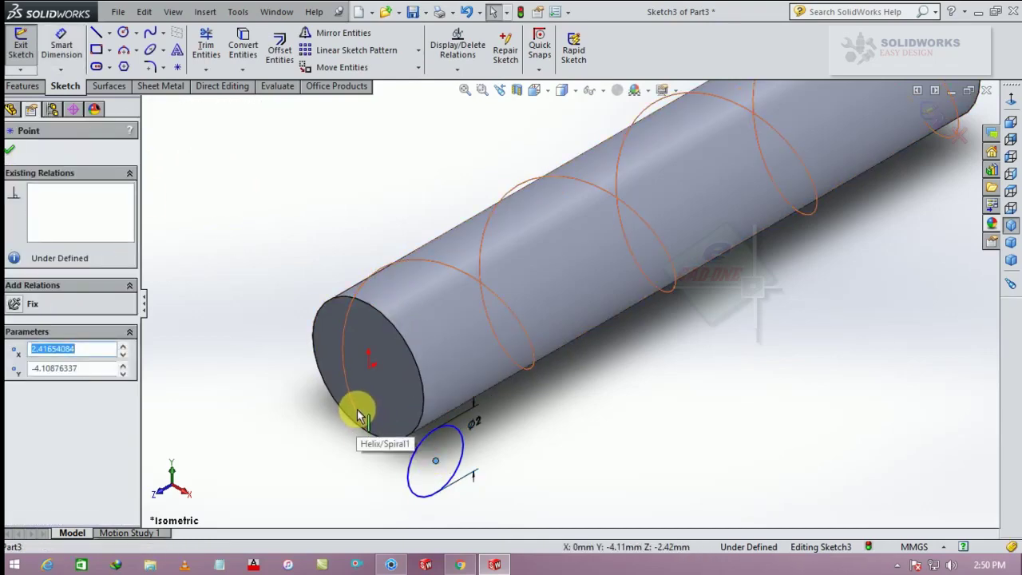
{"action": "left_click", "coordinate": [357, 412], "text": "ctrl"}
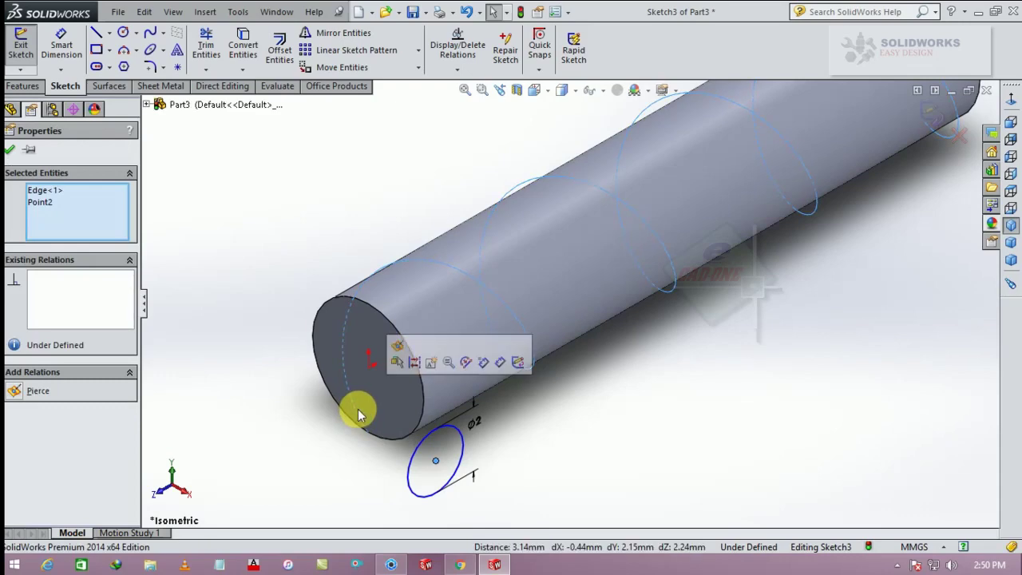
{"action": "left_click", "coordinate": [403, 348]}
{"action": "left_click", "coordinate": [10, 150]}
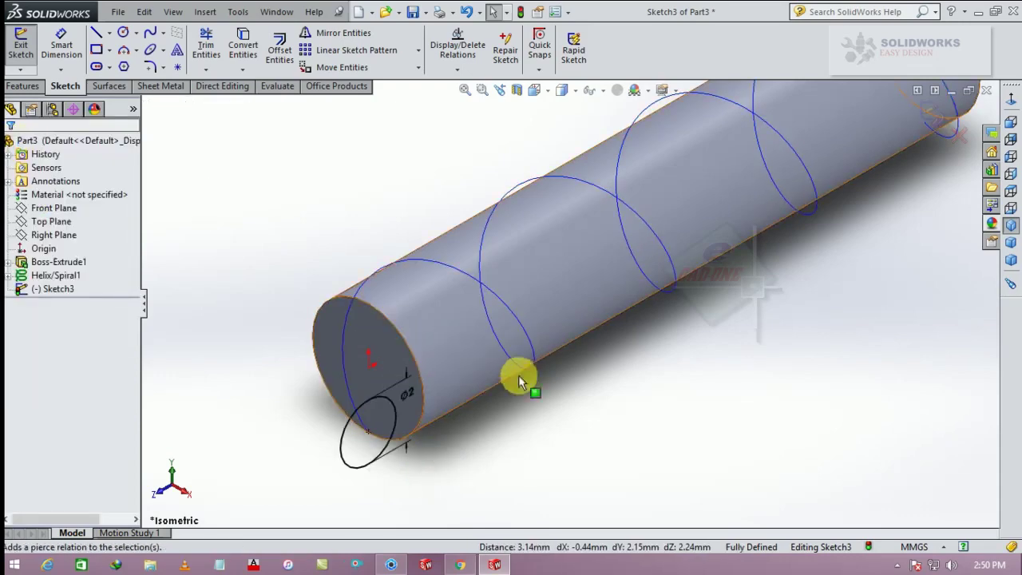
Step: Exit the sketch and preview a swept cut of Sketch3 along Helix/Spiral1, then cancel it
{"action": "left_click", "coordinate": [36, 86]}
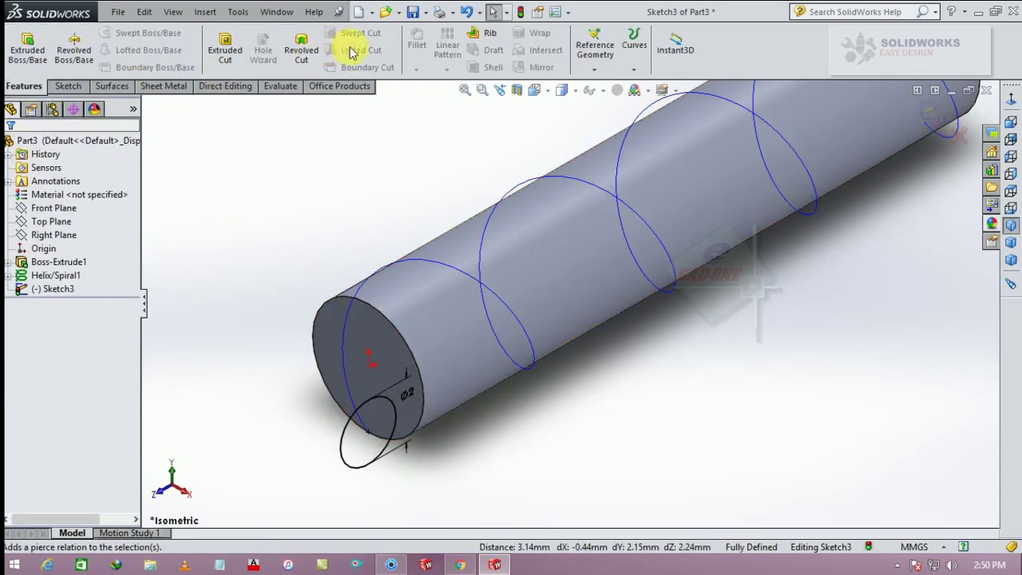
{"action": "left_click", "coordinate": [932, 114]}
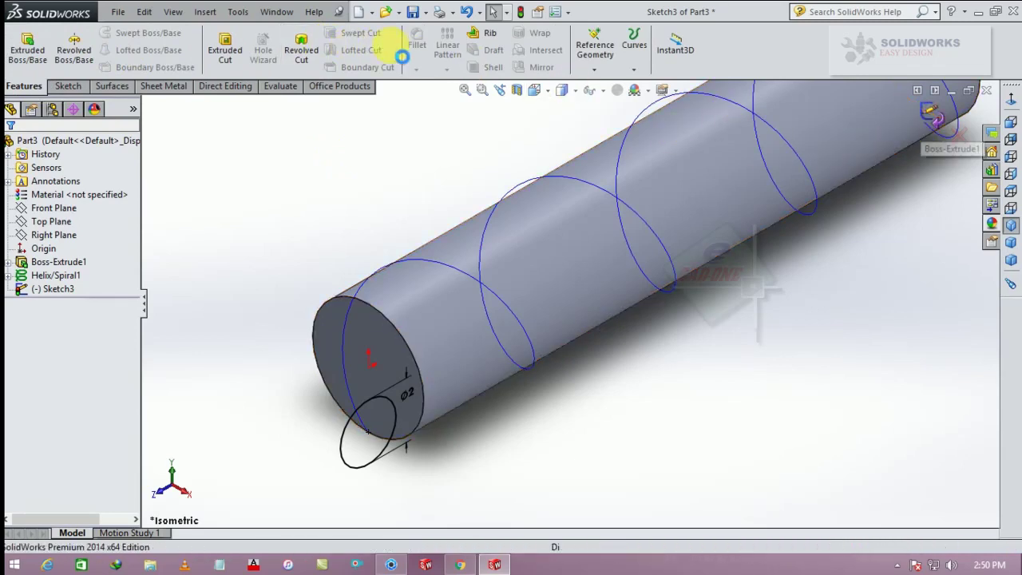
{"action": "left_click", "coordinate": [360, 33]}
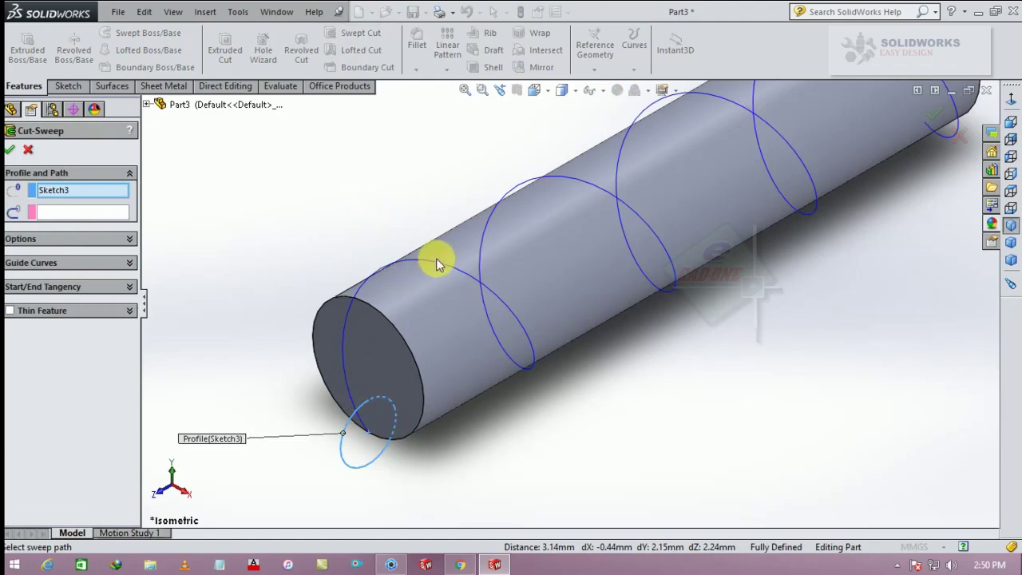
{"action": "left_click", "coordinate": [70, 209]}
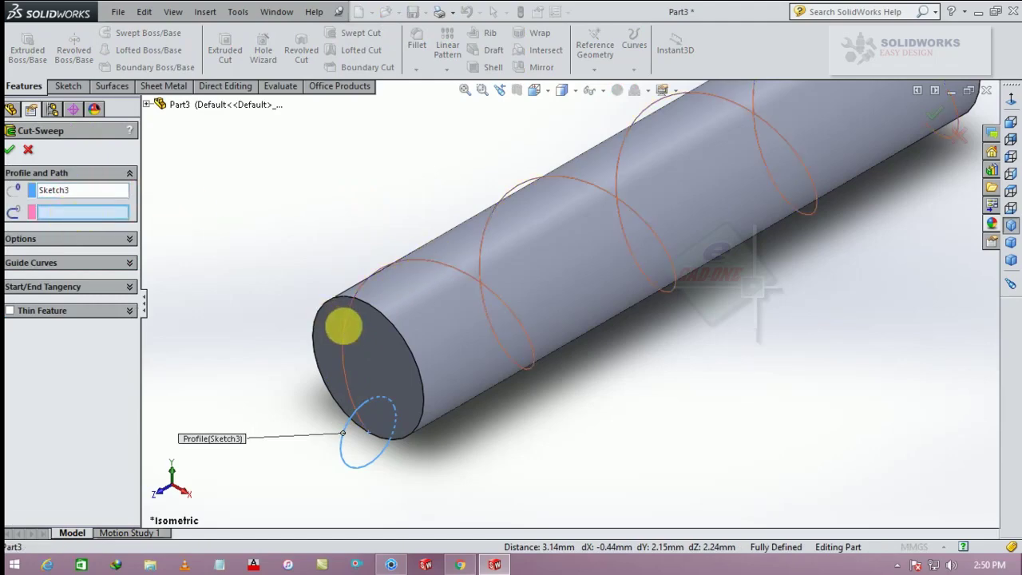
{"action": "left_click", "coordinate": [343, 325]}
{"action": "middle_click_drag", "start_coordinate": [346, 327], "coordinate": [551, 423]}
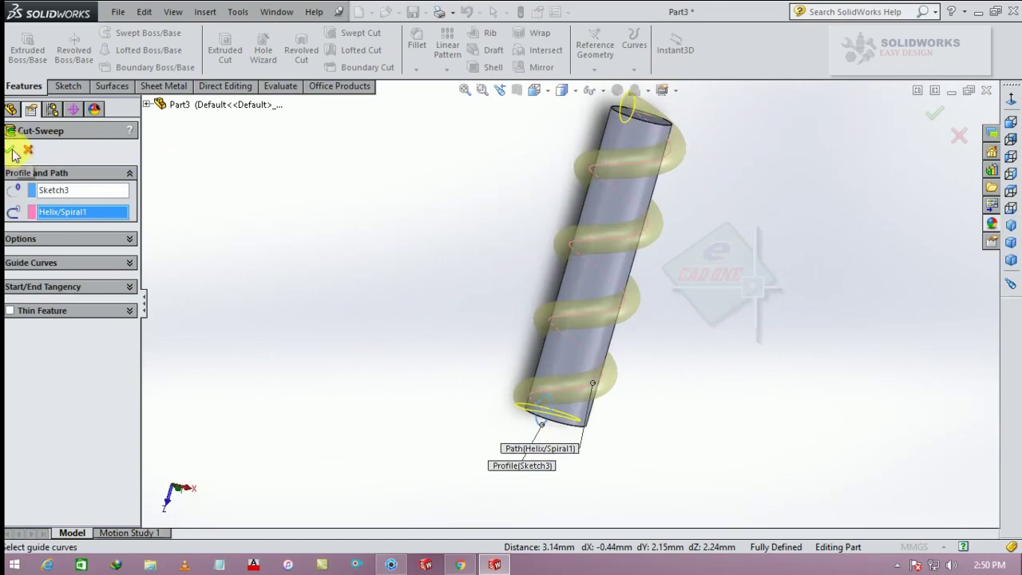
{"action": "mouse_move", "coordinate": [531, 250]}
{"action": "middle_mouse_down"}
{"action": "mouse_move", "coordinate": [547, 285]}
{"action": "mouse_move", "coordinate": [499, 171]}
{"action": "mouse_move", "coordinate": [503, 247]}
{"action": "middle_mouse_up"}
{"action": "key", "text": "Escape"}
{"action": "scroll", "coordinate": [520, 354], "scroll_direction": "down", "scroll_amount": 3}
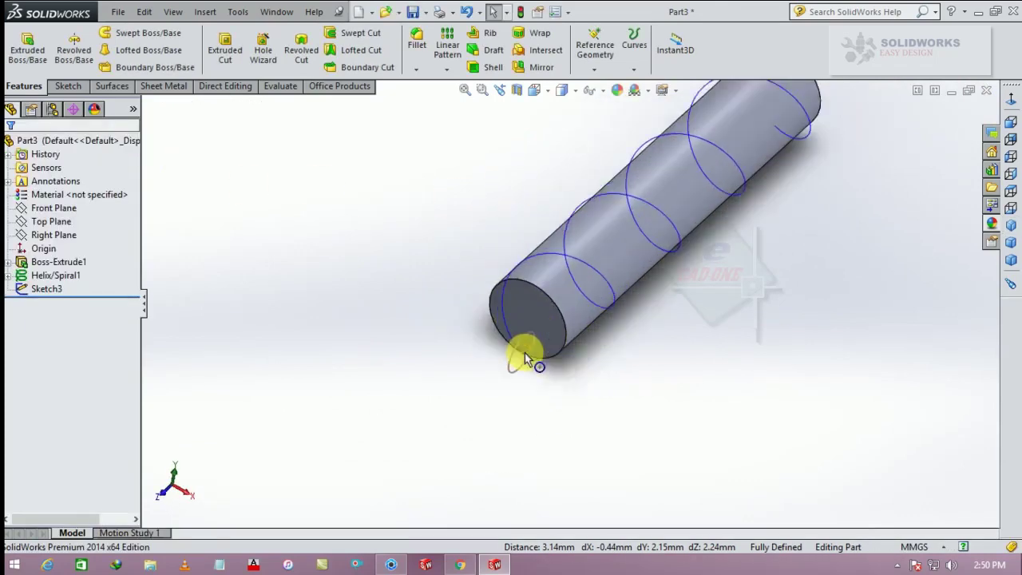
{"action": "scroll", "coordinate": [539, 288], "scroll_direction": "down", "scroll_amount": 3}
Step: Sketch on the cylinder's end face by converting its edge into a circle
{"action": "left_click", "coordinate": [581, 270]}
{"action": "left_click", "coordinate": [594, 240]}
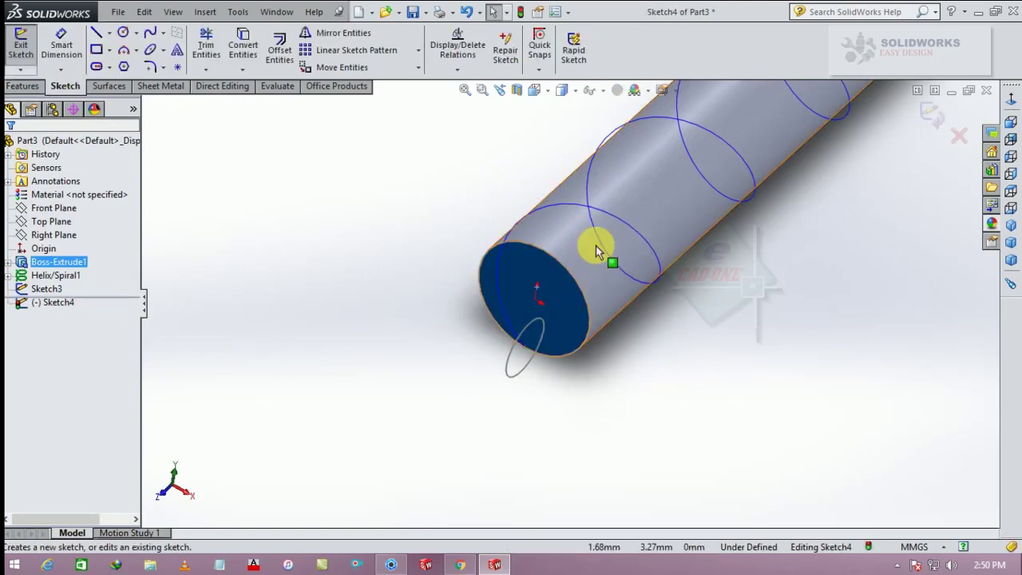
{"action": "left_click", "coordinate": [24, 86]}
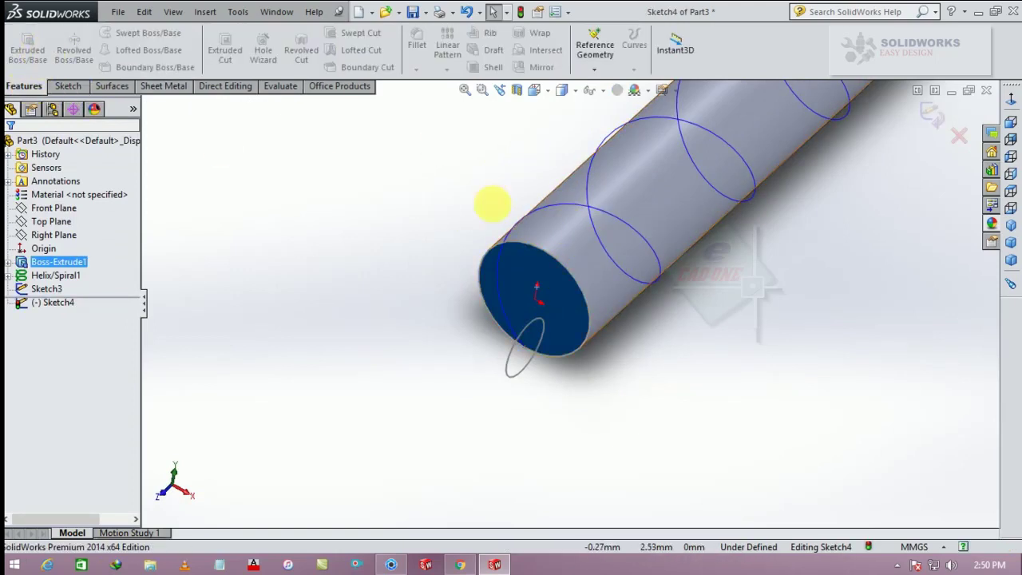
{"action": "left_click", "coordinate": [78, 85]}
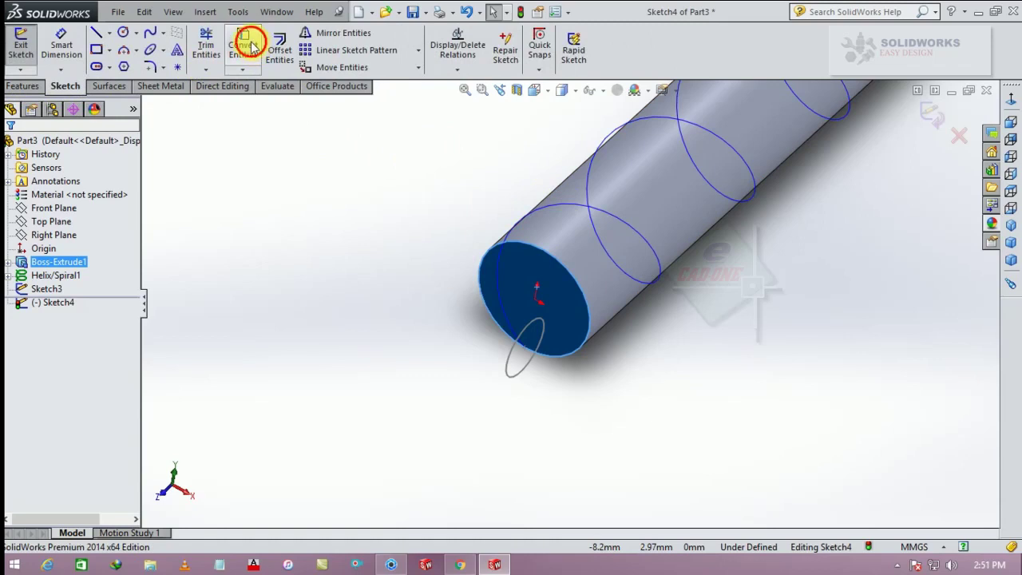
{"action": "left_click", "coordinate": [250, 46]}
Step: Extrude the end circle 2 mm with a 35° draft to form the tip
{"action": "left_click", "coordinate": [16, 88]}
{"action": "left_click", "coordinate": [27, 49]}
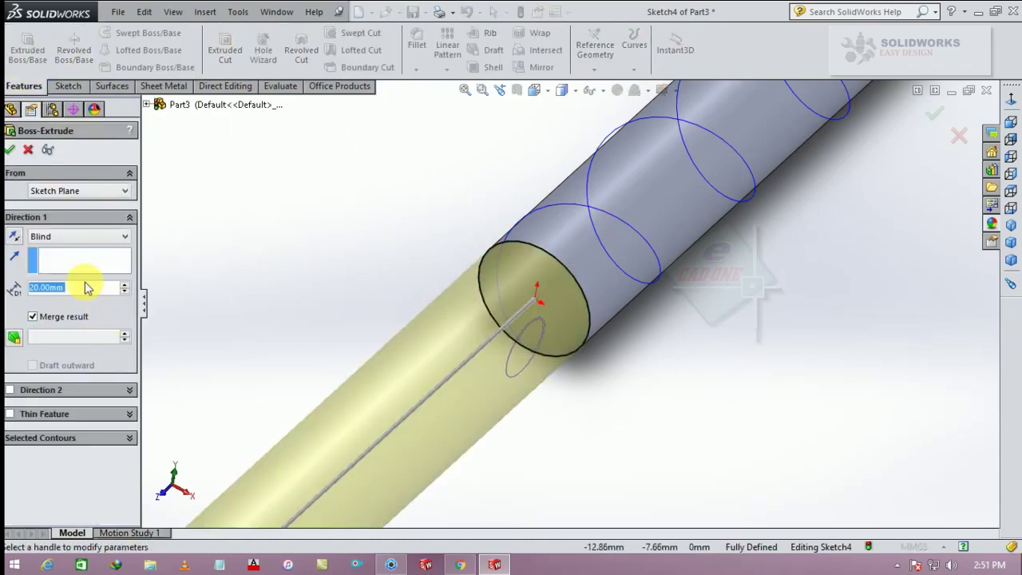
{"action": "type", "text": "2"}
{"action": "key", "text": "Return"}
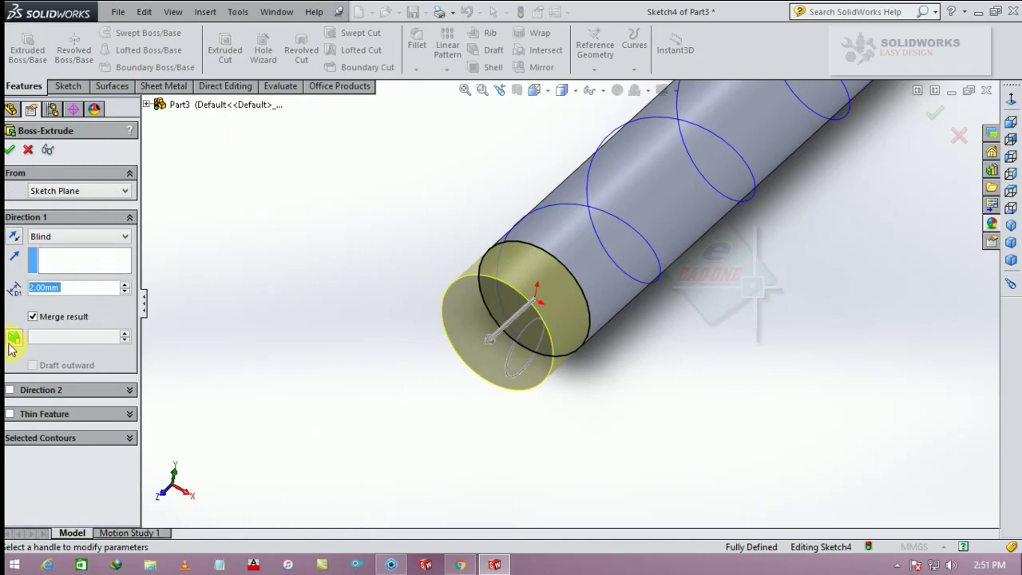
{"action": "left_click", "coordinate": [13, 337]}
{"action": "type", "text": "35"}
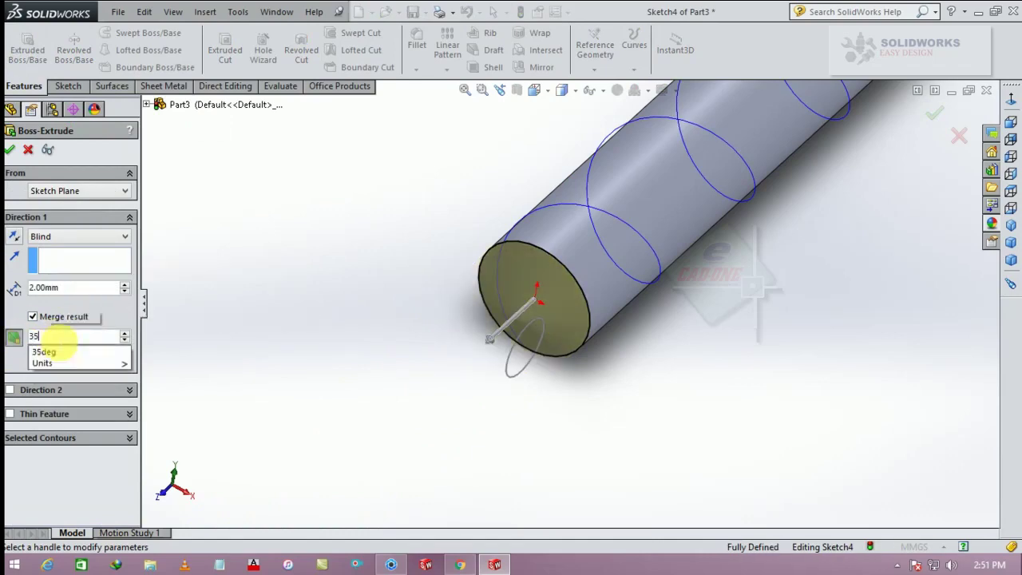
{"action": "key", "text": "Return"}
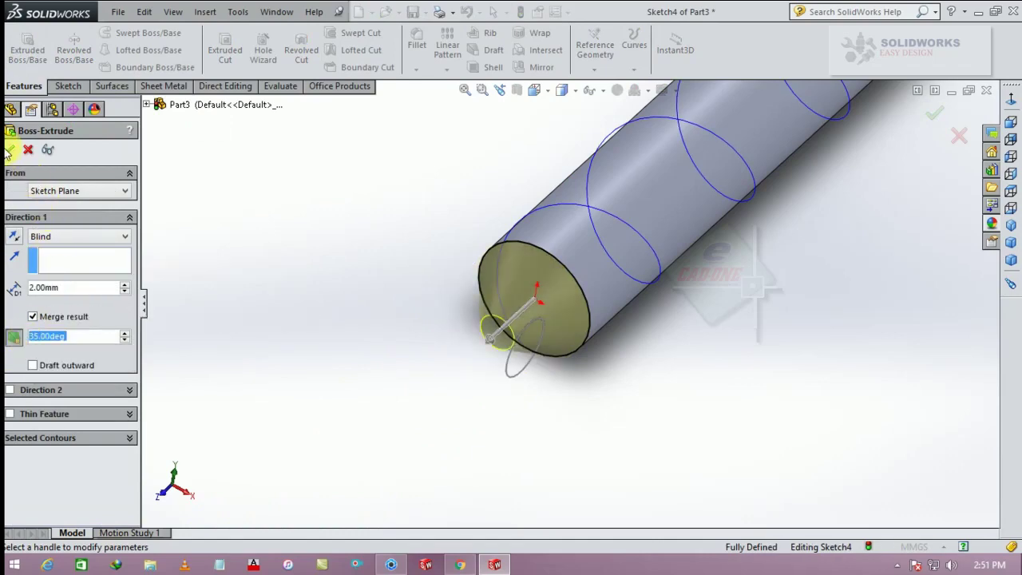
{"action": "left_click", "coordinate": [10, 150]}
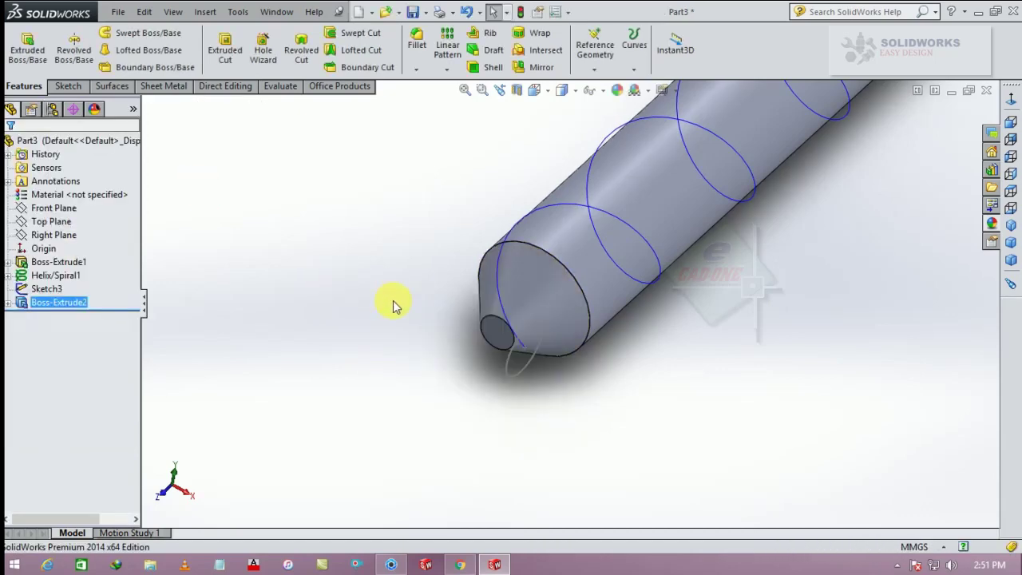
Step: Swept-cut the Ø2 mm profile along Helix/Spiral1 to carve the helical flute
{"action": "mouse_move", "coordinate": [425, 310]}
{"action": "middle_mouse_down"}
{"action": "mouse_move", "coordinate": [422, 372]}
{"action": "mouse_move", "coordinate": [410, 388]}
{"action": "middle_mouse_up"}
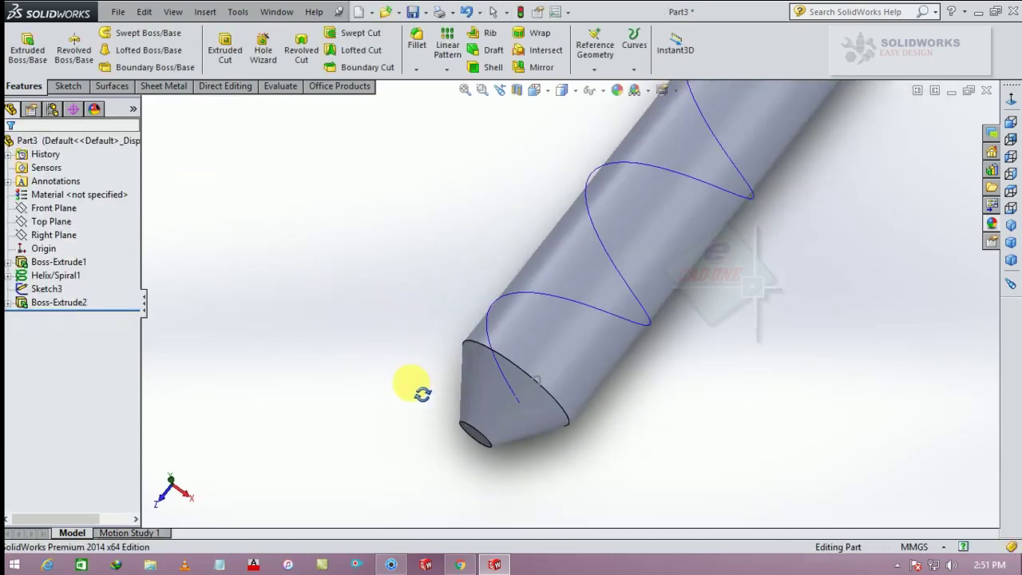
{"action": "left_click", "coordinate": [359, 36]}
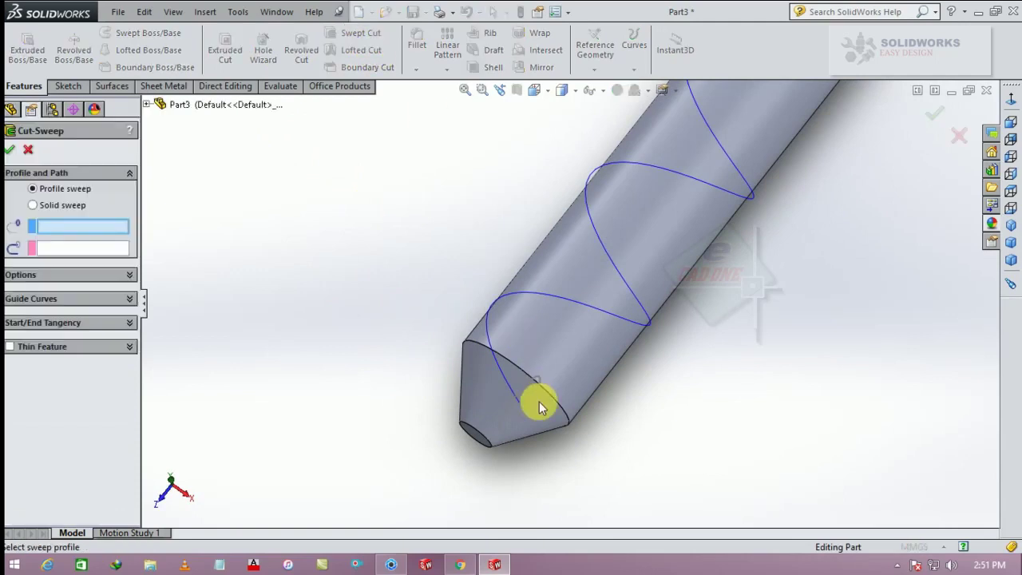
{"action": "left_click", "coordinate": [521, 388]}
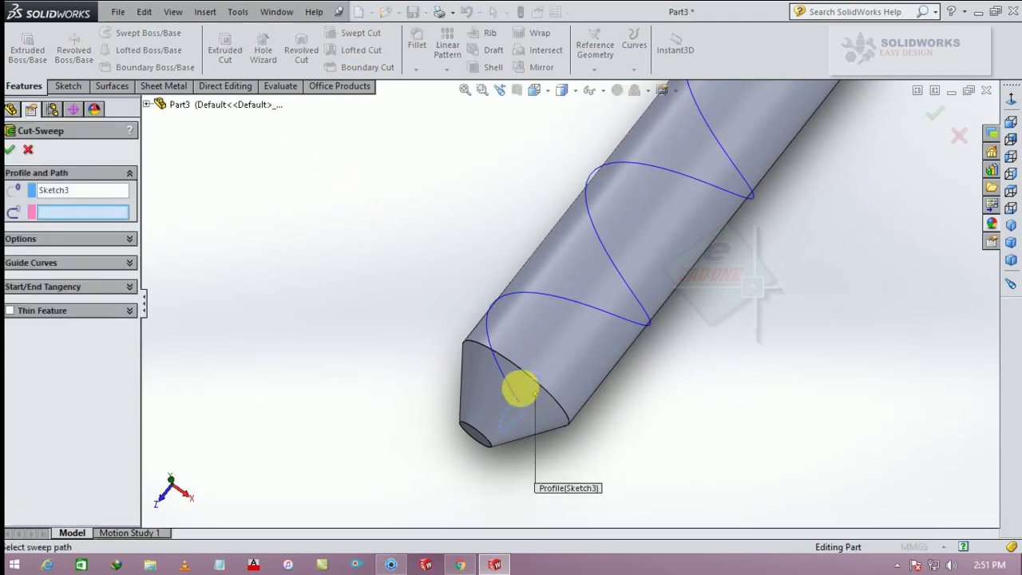
{"action": "left_click", "coordinate": [511, 385]}
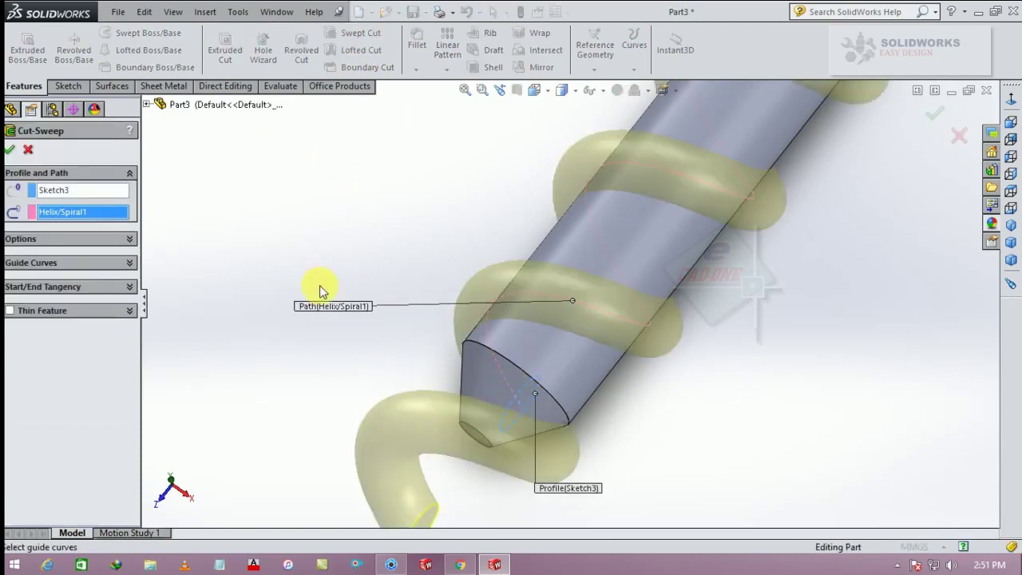
{"action": "scroll", "coordinate": [386, 353], "scroll_direction": "up", "scroll_amount": 3}
{"action": "scroll", "coordinate": [519, 311], "scroll_direction": "up", "scroll_amount": 3}
{"action": "mouse_move", "coordinate": [519, 312]}
{"action": "middle_mouse_down"}
{"action": "mouse_move", "coordinate": [602, 353]}
{"action": "mouse_move", "coordinate": [476, 352]}
{"action": "mouse_move", "coordinate": [575, 278]}
{"action": "mouse_move", "coordinate": [258, 190]}
{"action": "middle_mouse_up"}
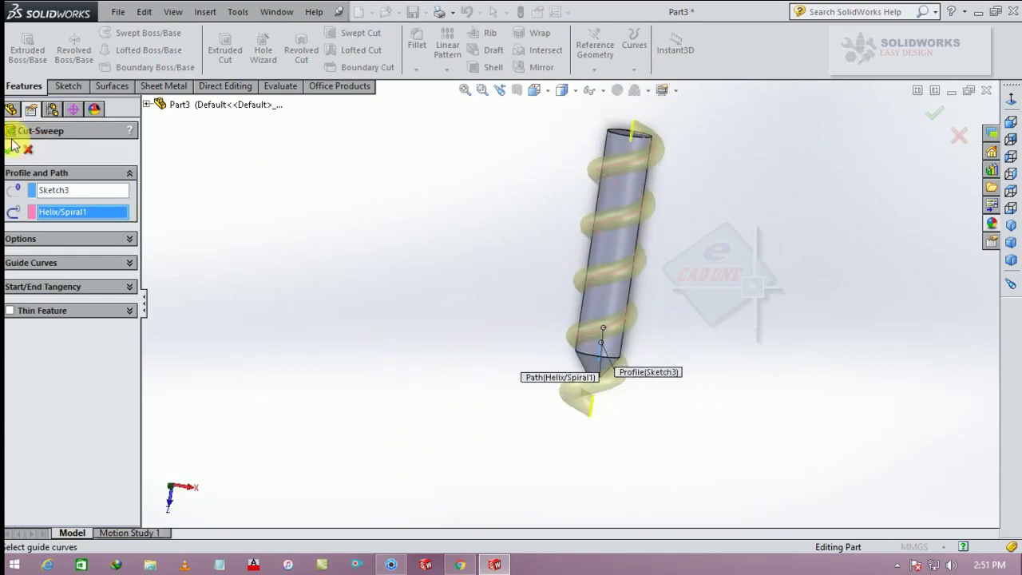
{"action": "right_click", "coordinate": [319, 231]}
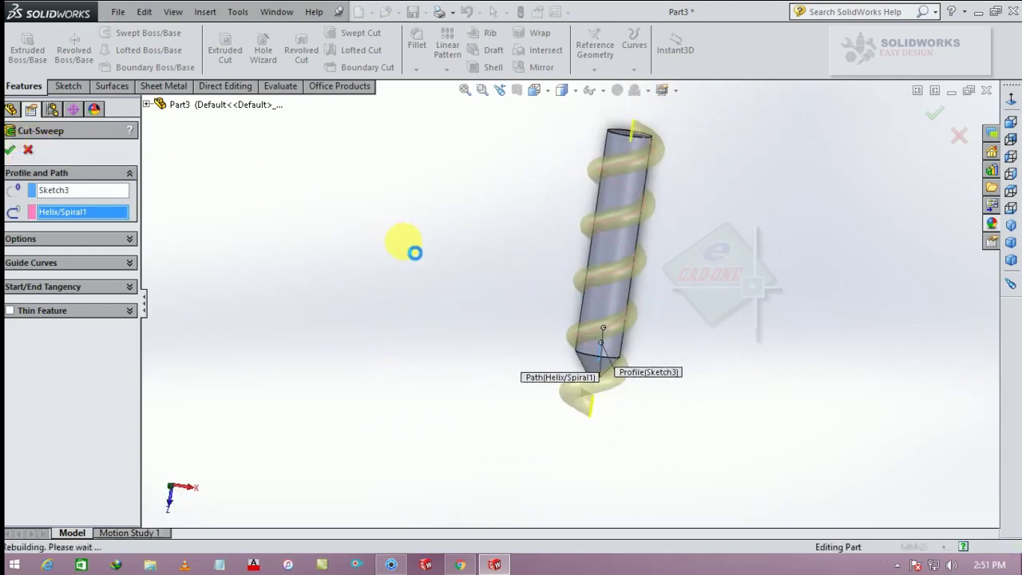
{"action": "mouse_move", "coordinate": [594, 283]}
{"action": "middle_mouse_down"}
{"action": "mouse_move", "coordinate": [541, 274]}
{"action": "mouse_move", "coordinate": [588, 274]}
{"action": "middle_mouse_up"}
{"action": "key", "text": "f"}
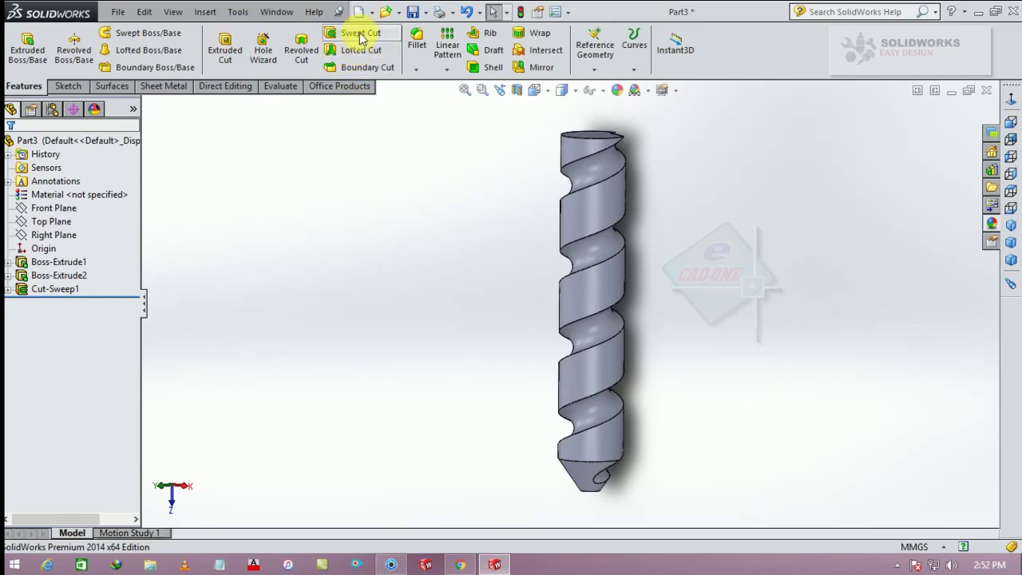
Step: Circular-pattern Cut-Sweep1 about the top circular edge into 2 instances
{"action": "left_click", "coordinate": [447, 70]}
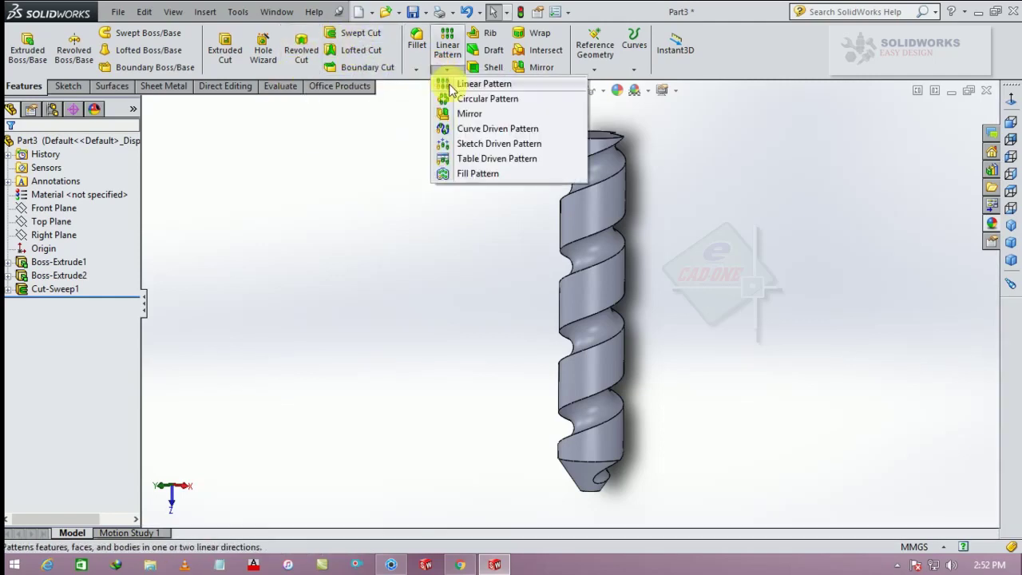
{"action": "left_click", "coordinate": [463, 99]}
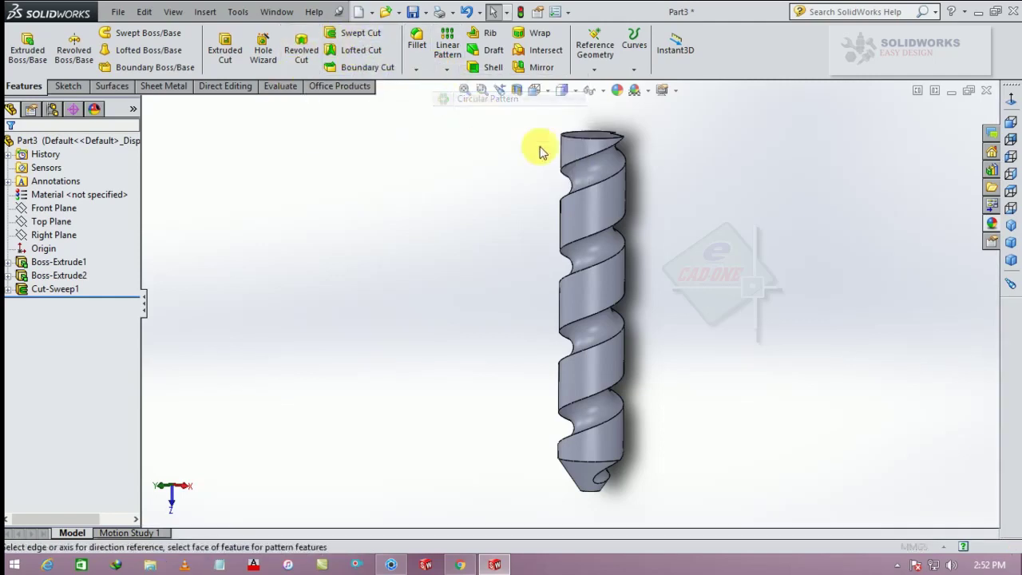
{"action": "left_click", "coordinate": [594, 177]}
{"action": "left_click", "coordinate": [112, 191]}
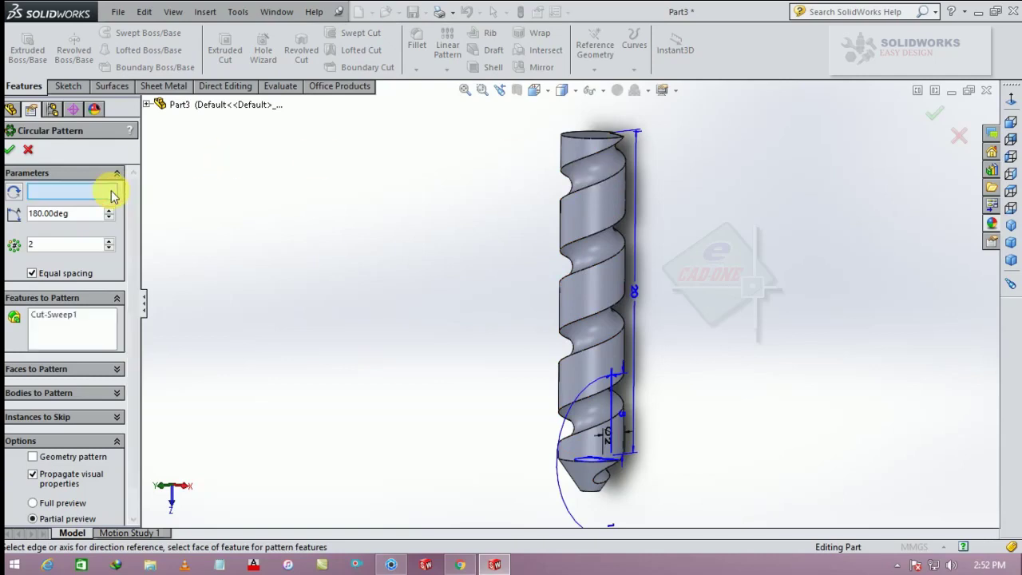
{"action": "left_click", "coordinate": [578, 139]}
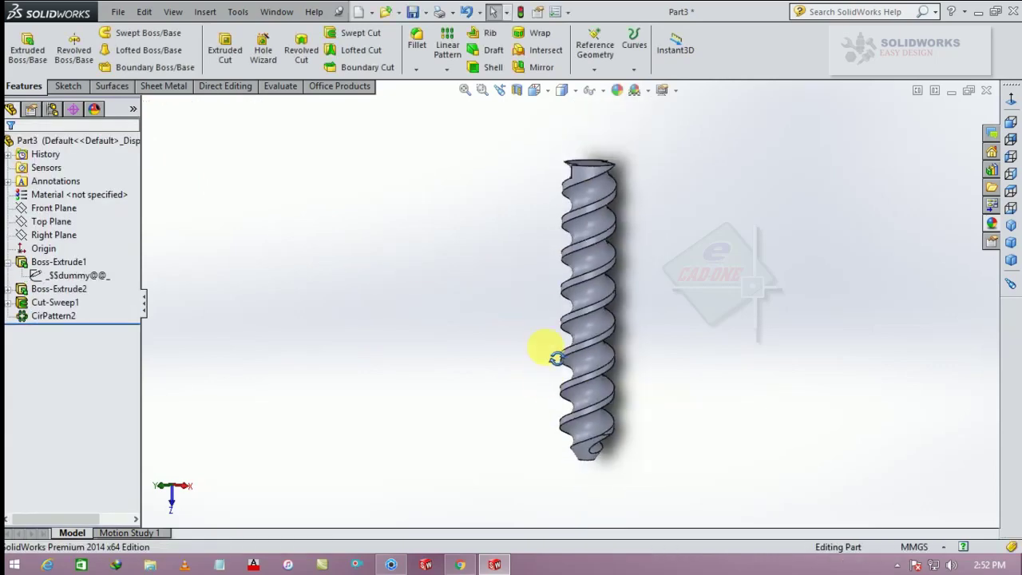
{"action": "middle_click_drag", "start_coordinate": [548, 347], "coordinate": [456, 216]}
Step: Set the display style to Shaded without edges and view the drill isometrically
{"action": "mouse_move", "coordinate": [505, 392]}
{"action": "middle_mouse_down"}
{"action": "mouse_move", "coordinate": [507, 368]}
{"action": "mouse_move", "coordinate": [565, 392]}
{"action": "mouse_move", "coordinate": [520, 424]}
{"action": "mouse_move", "coordinate": [384, 292]}
{"action": "mouse_move", "coordinate": [303, 247]}
{"action": "mouse_move", "coordinate": [358, 187]}
{"action": "middle_mouse_up"}
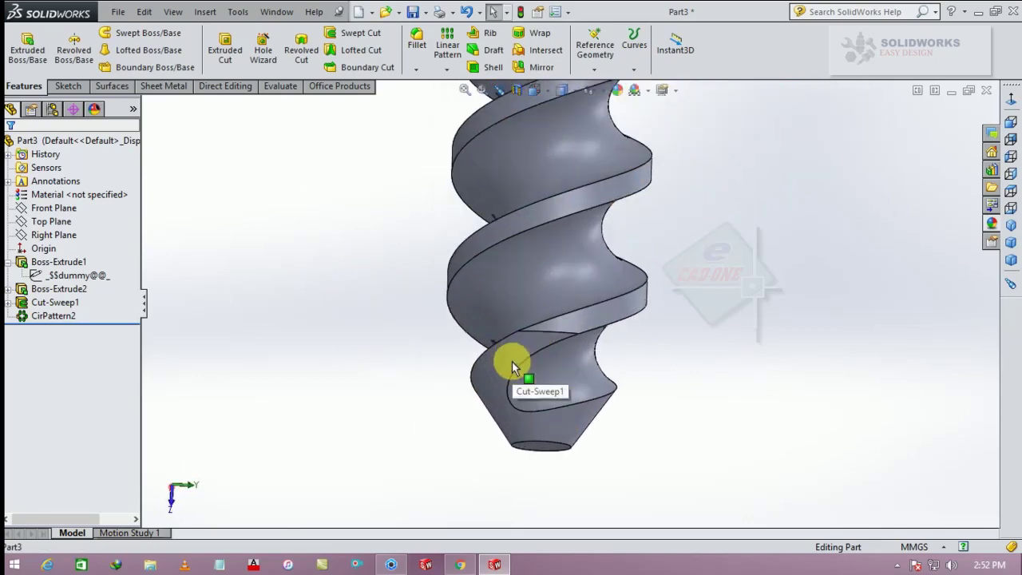
{"action": "scroll", "coordinate": [520, 376], "scroll_direction": "down", "scroll_amount": 2}
{"action": "scroll", "coordinate": [554, 327], "scroll_direction": "down", "scroll_amount": 2}
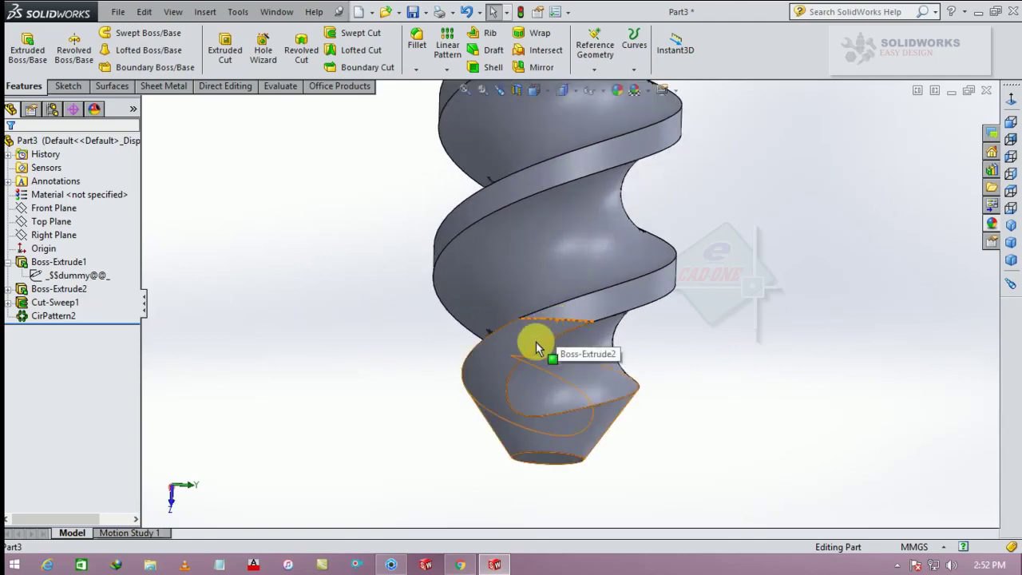
{"action": "scroll", "coordinate": [589, 344], "scroll_direction": "up", "scroll_amount": 2}
{"action": "scroll", "coordinate": [589, 376], "scroll_direction": "up", "scroll_amount": 3}
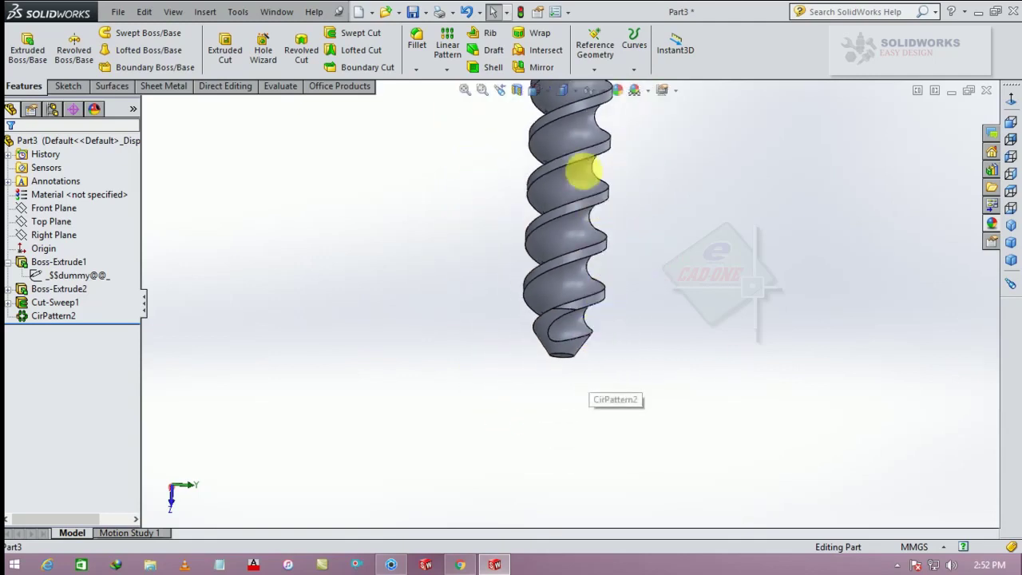
{"action": "left_click", "coordinate": [563, 90]}
{"action": "left_click", "coordinate": [564, 131]}
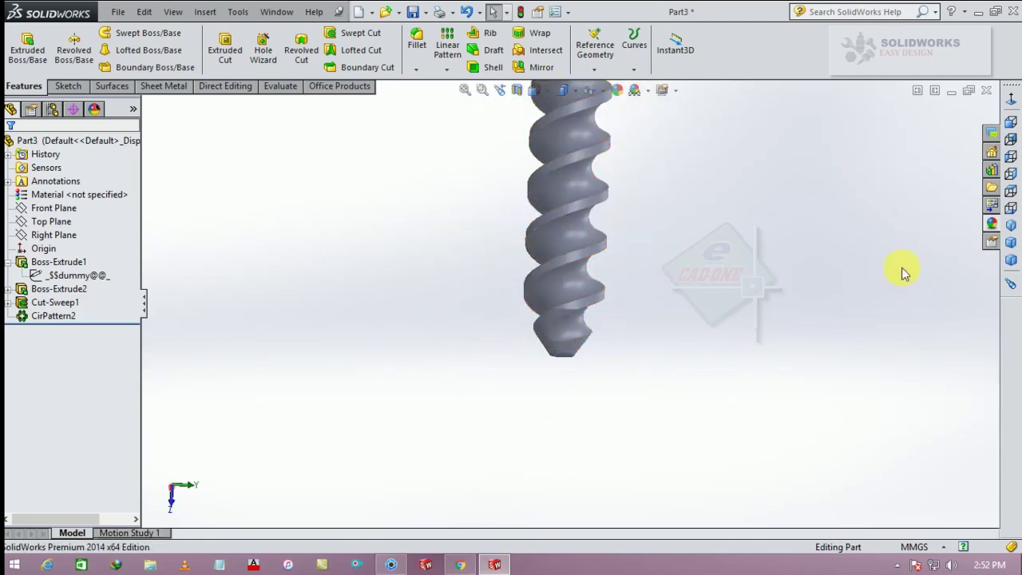
{"action": "left_click", "coordinate": [1011, 225]}
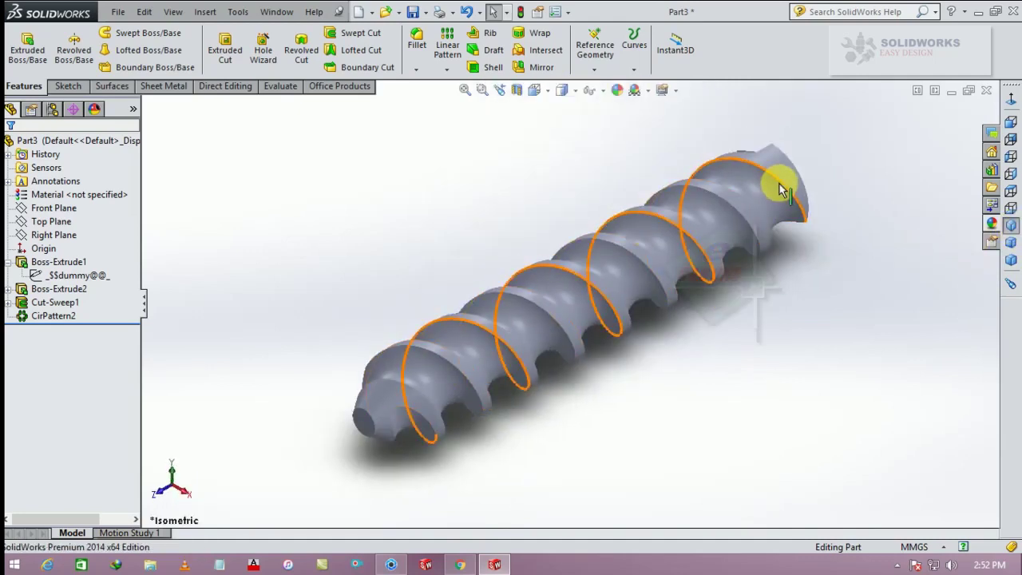
{"action": "mouse_move", "coordinate": [776, 194]}
{"action": "middle_mouse_down"}
{"action": "mouse_move", "coordinate": [650, 278]}
{"action": "mouse_move", "coordinate": [645, 253]}
{"action": "middle_mouse_up"}
{"action": "left_click", "coordinate": [634, 247]}
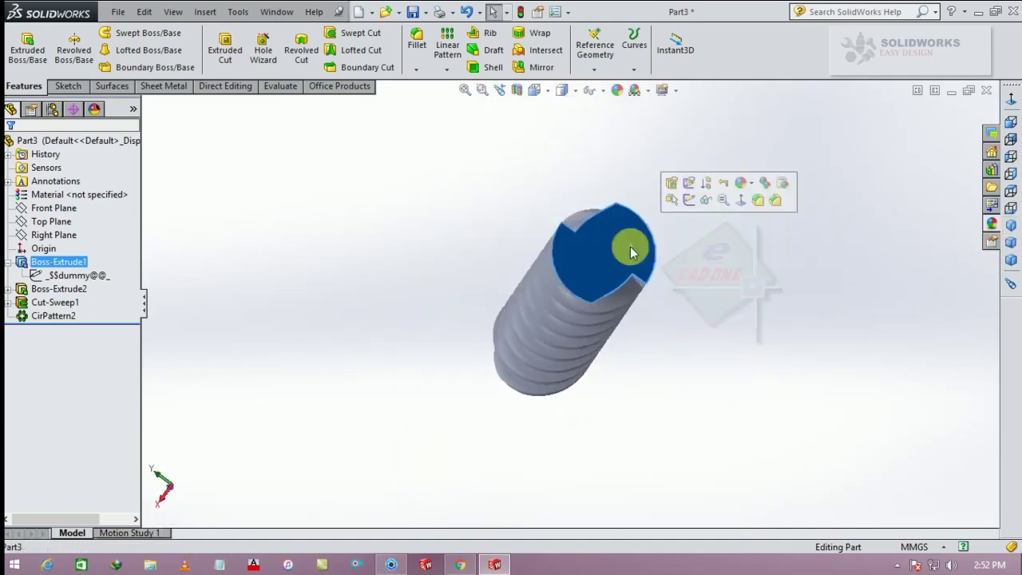
Step: Sketch a radius 2 circle centred on the drill's flat end face
{"action": "left_click", "coordinate": [687, 201]}
{"action": "left_click", "coordinate": [123, 32]}
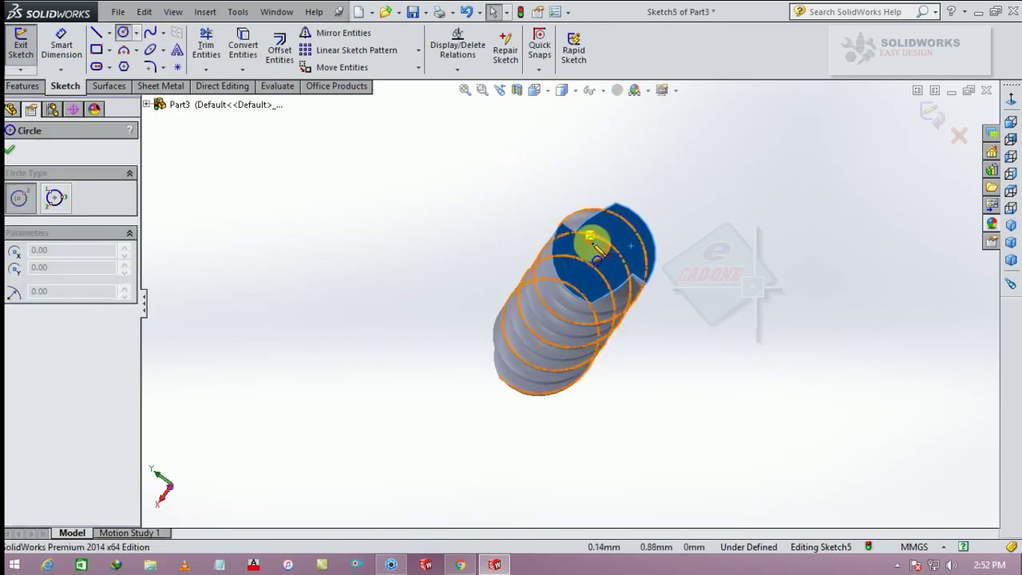
{"action": "left_click", "coordinate": [605, 251]}
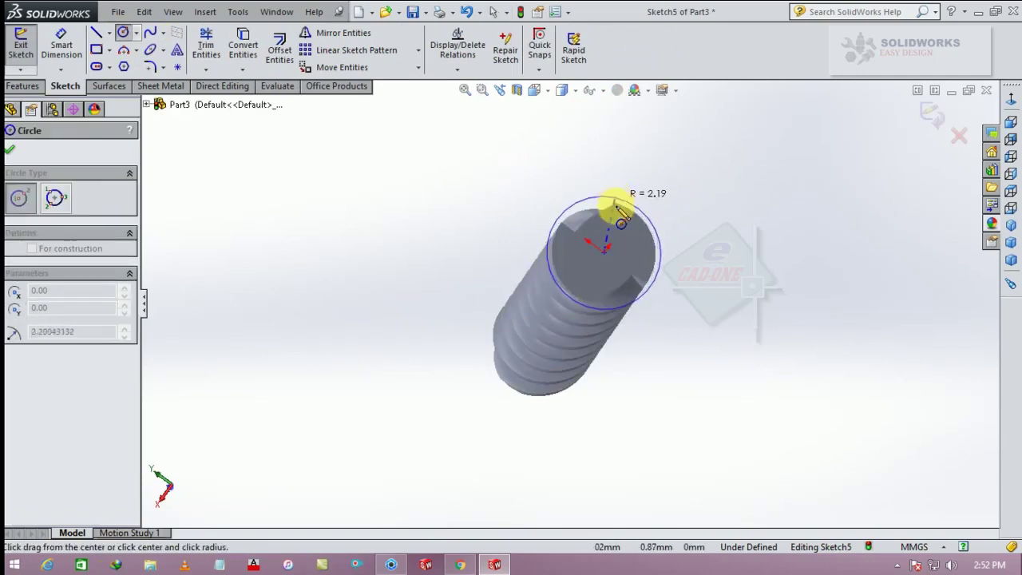
{"action": "left_click", "coordinate": [622, 219]}
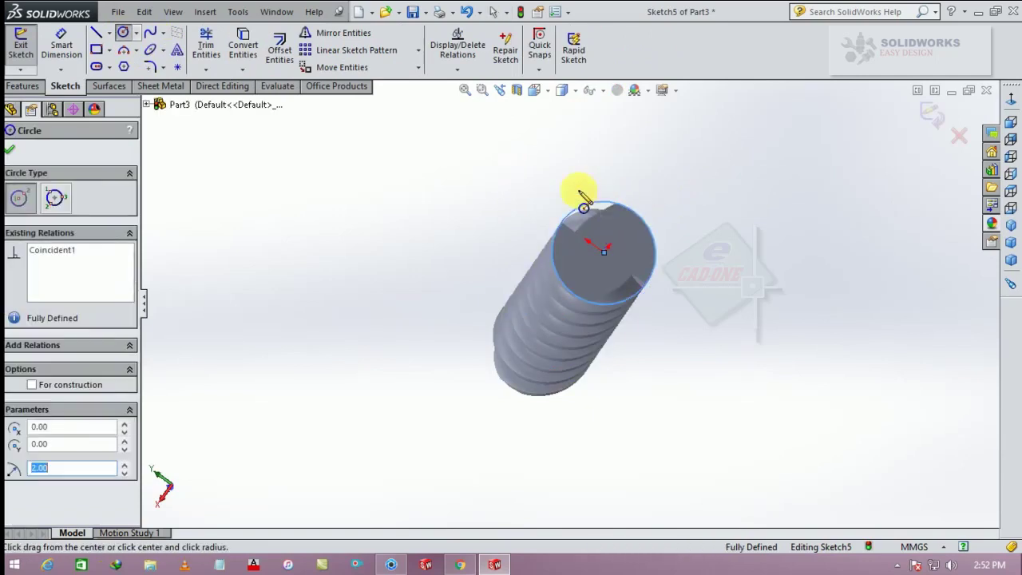
Step: Extrude the circle 12 mm with no draft to form the shank
{"action": "left_click", "coordinate": [23, 85]}
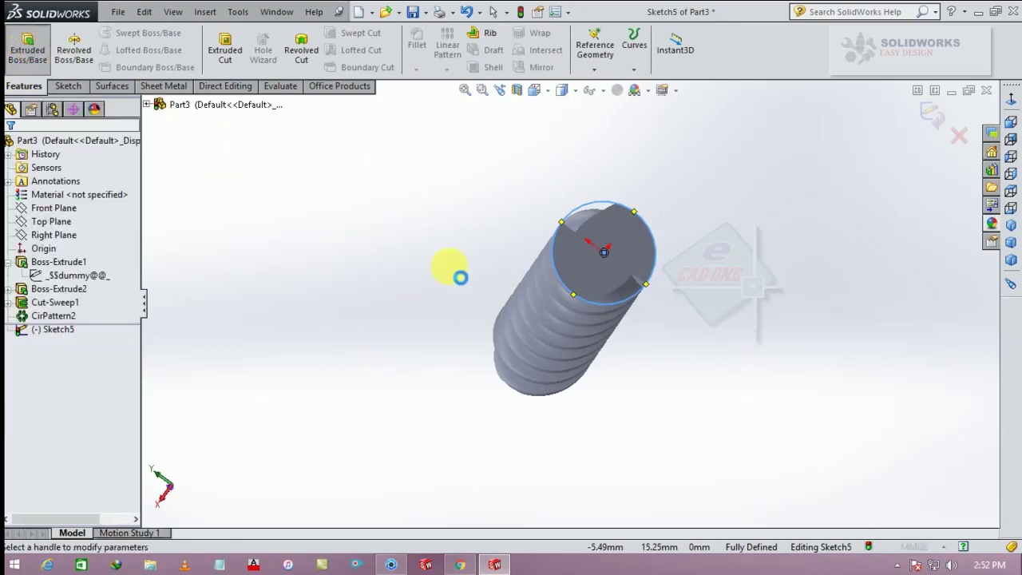
{"action": "middle_click_drag", "start_coordinate": [567, 294], "coordinate": [263, 247]}
{"action": "left_click", "coordinate": [125, 285]}
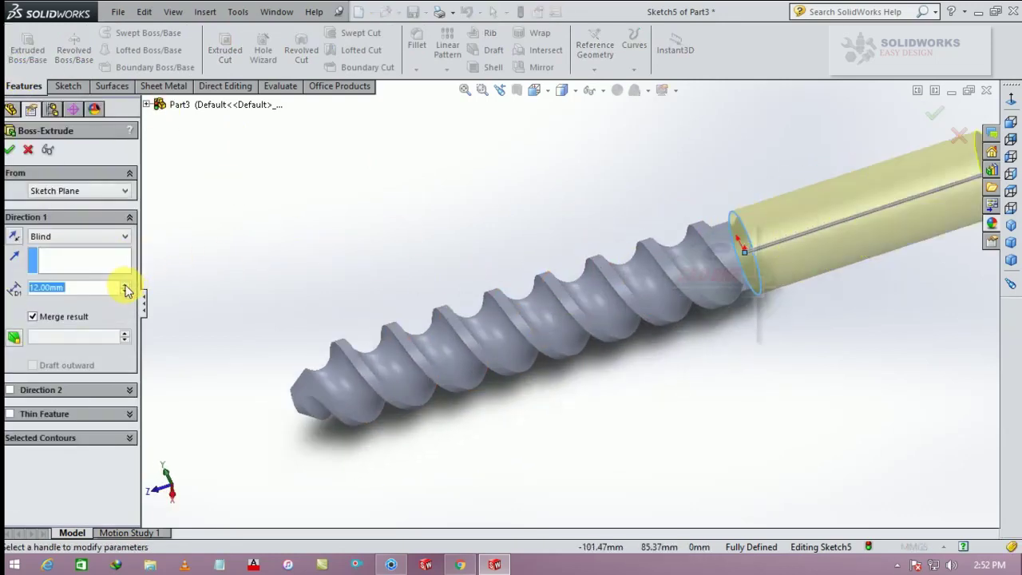
{"action": "key", "text": "z"}
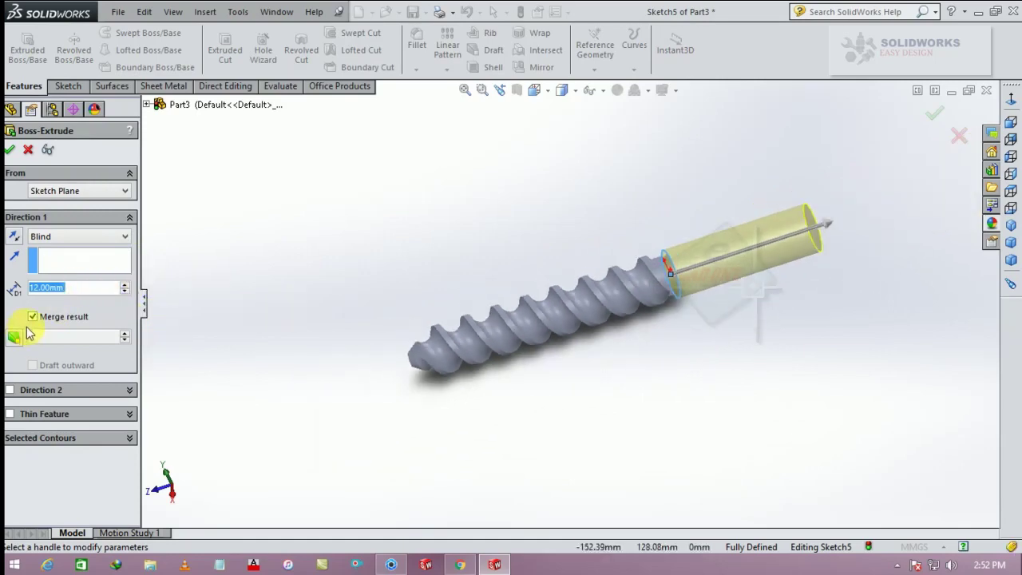
{"action": "left_click", "coordinate": [14, 339]}
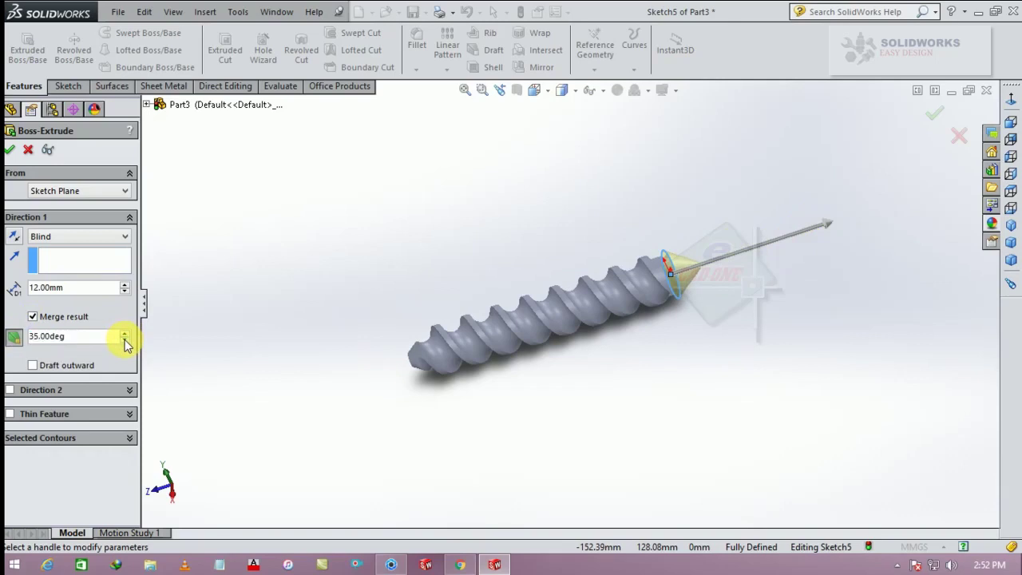
{"action": "left_click", "coordinate": [33, 366]}
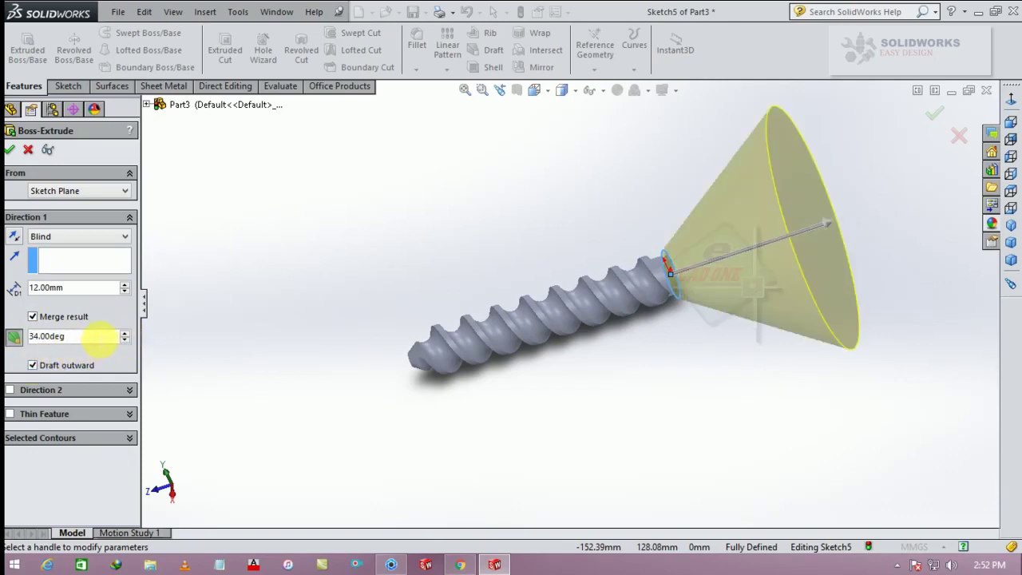
{"action": "left_click", "coordinate": [124, 292]}
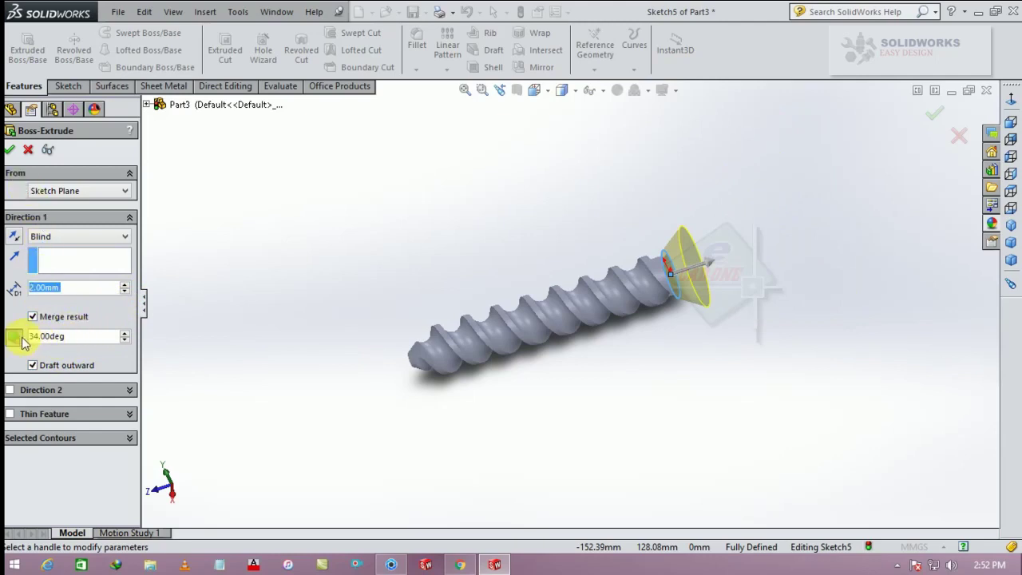
{"action": "left_click", "coordinate": [22, 337]}
{"action": "left_click", "coordinate": [125, 284]}
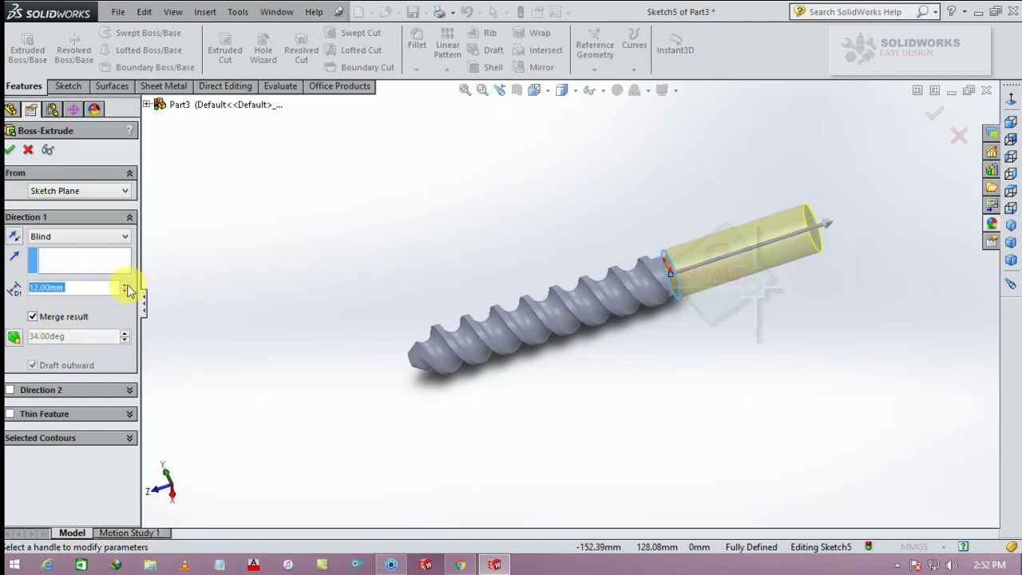
{"action": "left_click", "coordinate": [292, 267]}
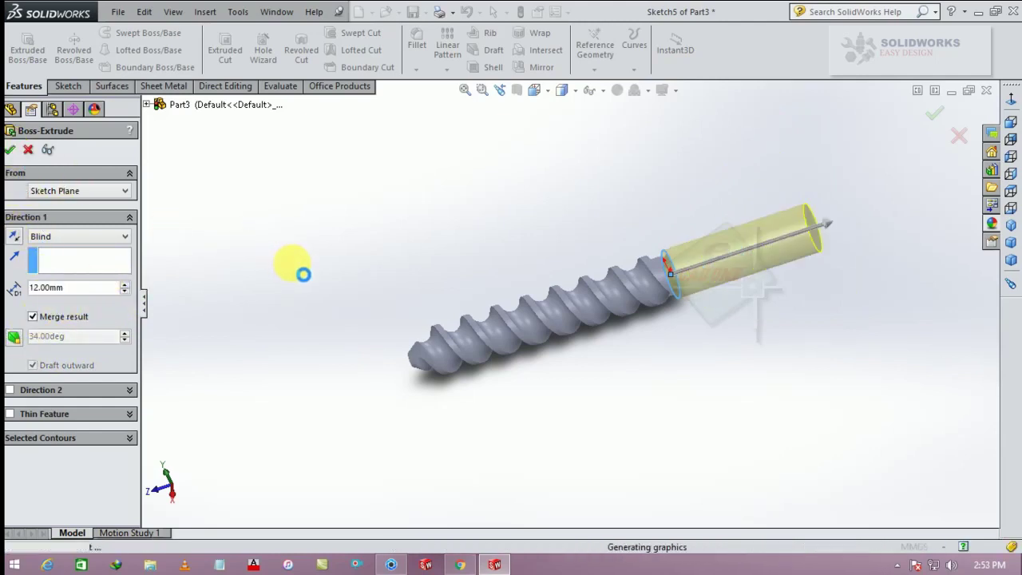
{"action": "left_click", "coordinate": [10, 149]}
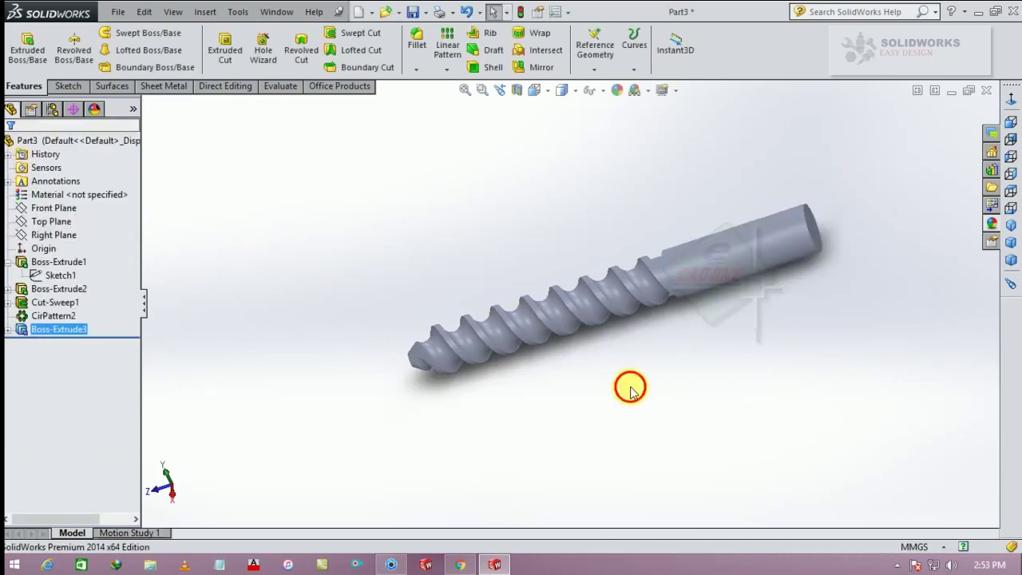
Step: Trim the first flute run-out with a 12 mm blind cut from its face's converted outline
{"action": "mouse_move", "coordinate": [692, 332]}
{"action": "middle_mouse_down"}
{"action": "mouse_move", "coordinate": [604, 187]}
{"action": "mouse_move", "coordinate": [641, 246]}
{"action": "middle_mouse_up"}
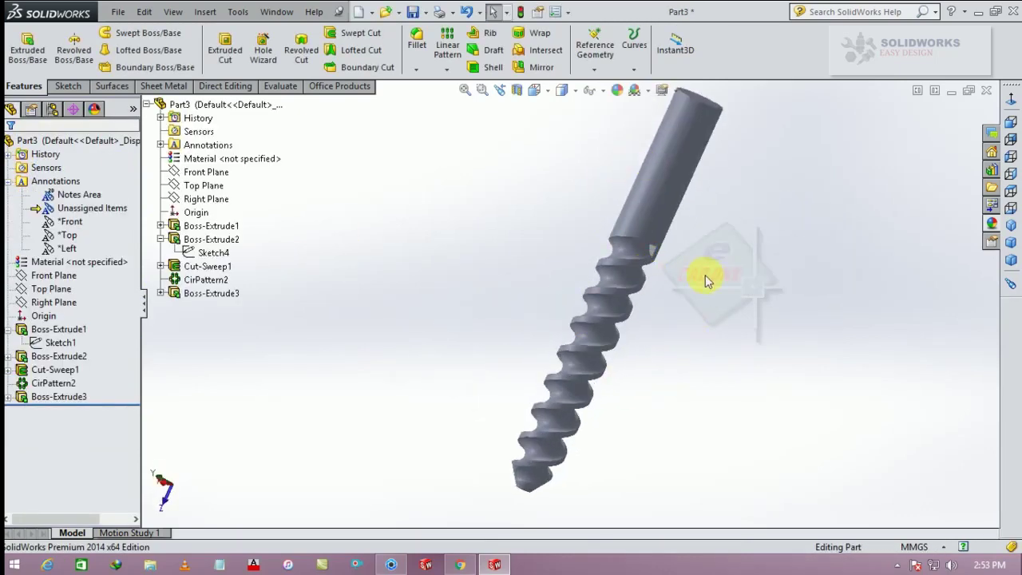
{"action": "middle_click_drag", "start_coordinate": [681, 281], "coordinate": [677, 246]}
{"action": "scroll", "coordinate": [650, 246], "scroll_direction": "down", "scroll_amount": 5}
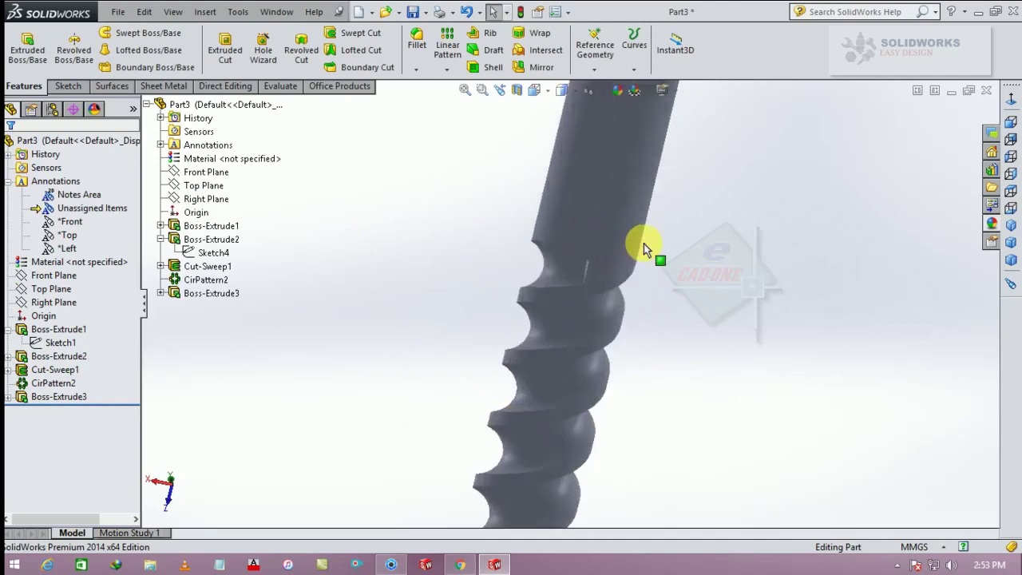
{"action": "middle_click_drag", "start_coordinate": [655, 279], "coordinate": [666, 273]}
{"action": "scroll", "coordinate": [595, 276], "scroll_direction": "down", "scroll_amount": 3}
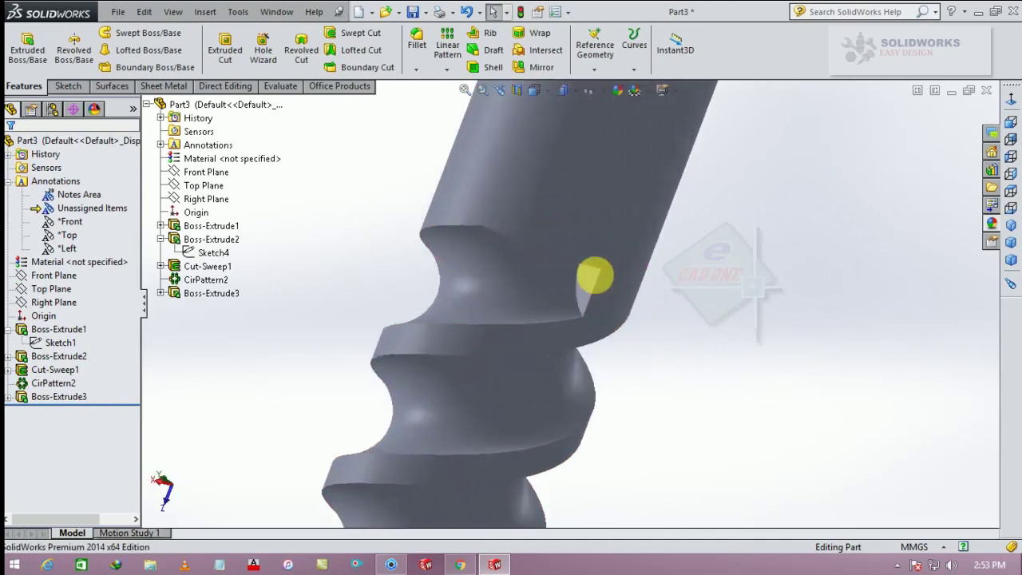
{"action": "left_click", "coordinate": [591, 279]}
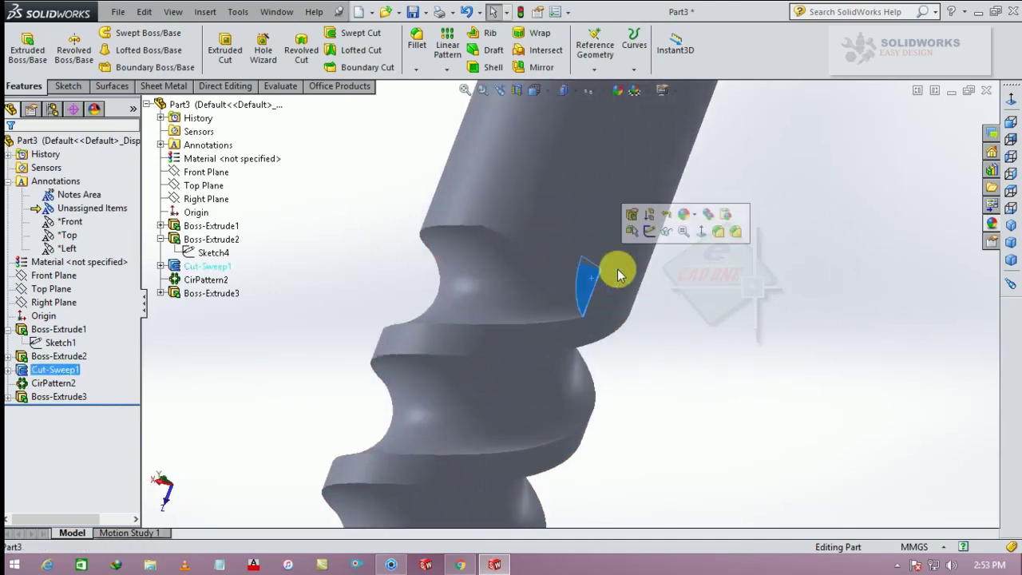
{"action": "left_click", "coordinate": [650, 228]}
{"action": "left_click", "coordinate": [244, 49]}
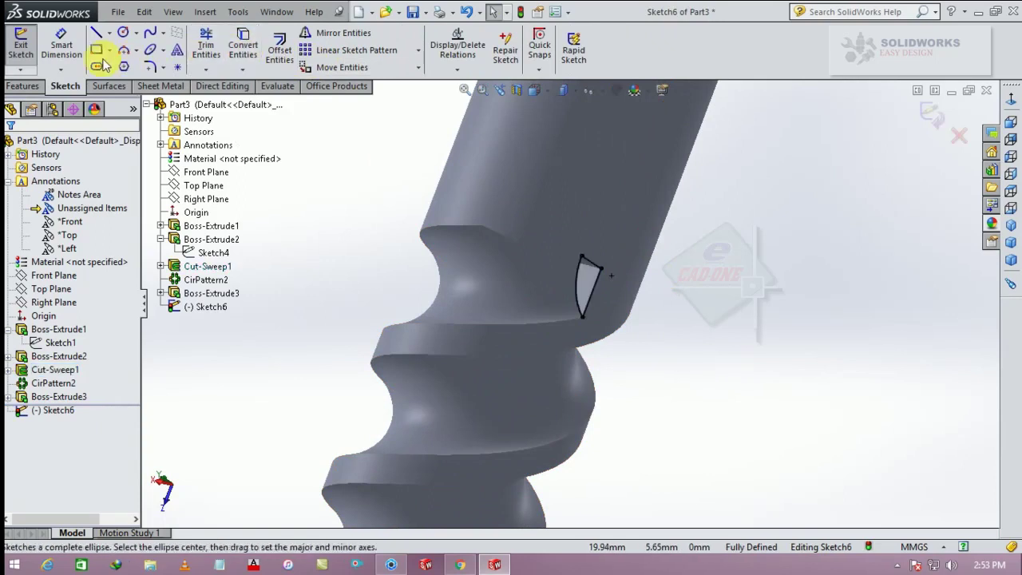
{"action": "left_click", "coordinate": [24, 86]}
{"action": "left_click", "coordinate": [226, 52]}
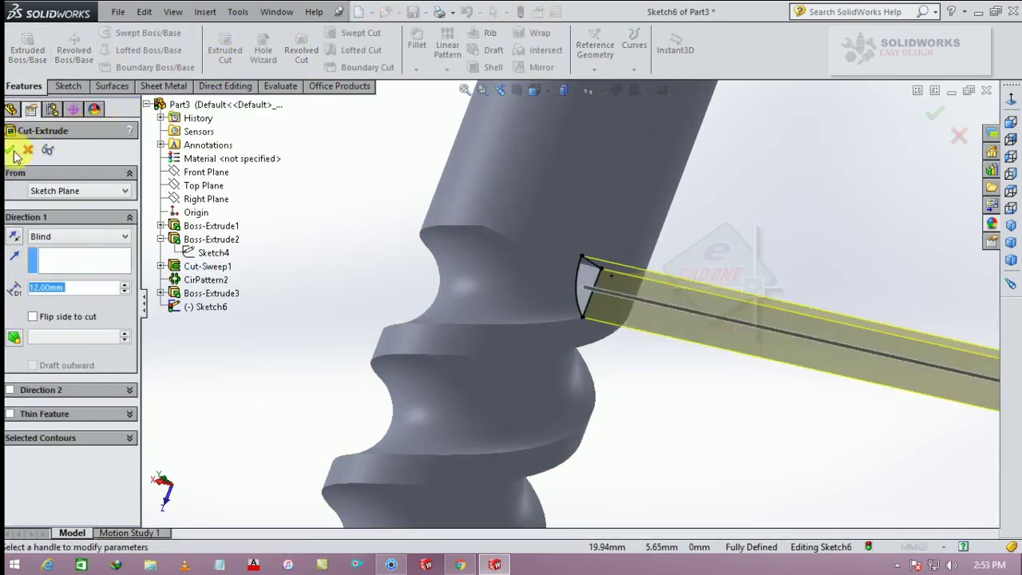
{"action": "left_click", "coordinate": [12, 153]}
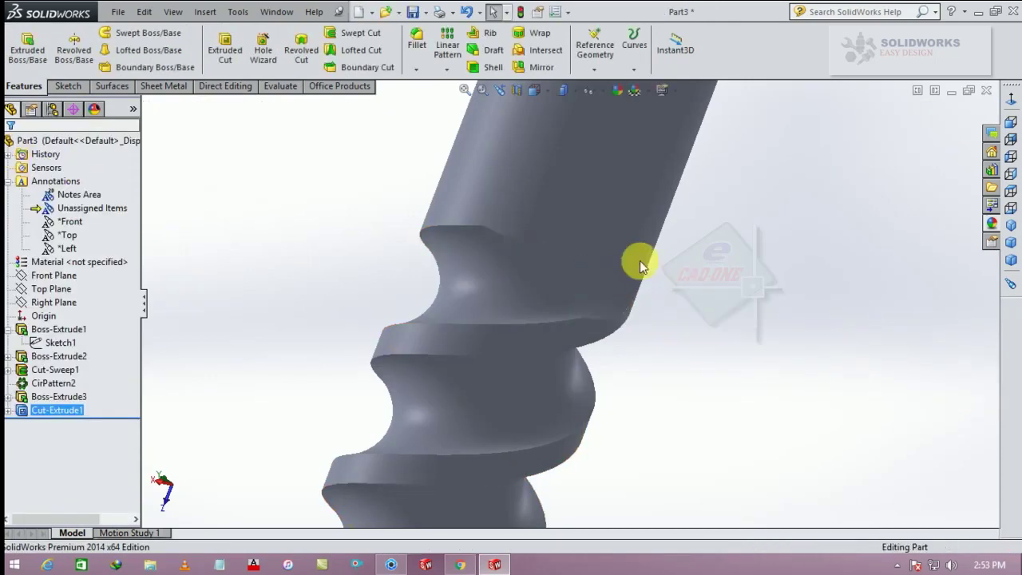
Step: Orbit and zoom the drill to locate the leftover sliver at the upper flute run-out
{"action": "middle_click_drag", "start_coordinate": [691, 258], "coordinate": [570, 232]}
{"action": "scroll", "coordinate": [583, 258], "scroll_direction": "up", "scroll_amount": 2}
{"action": "scroll", "coordinate": [589, 269], "scroll_direction": "up", "scroll_amount": 2}
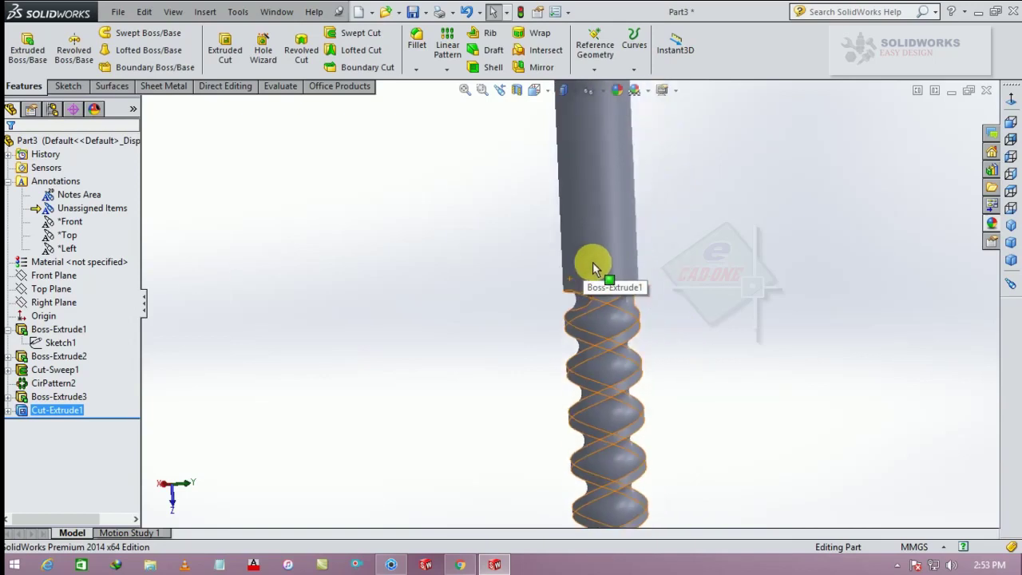
{"action": "scroll", "coordinate": [611, 292], "scroll_direction": "up", "scroll_amount": 1}
{"action": "middle_click_drag", "start_coordinate": [610, 294], "coordinate": [483, 212]}
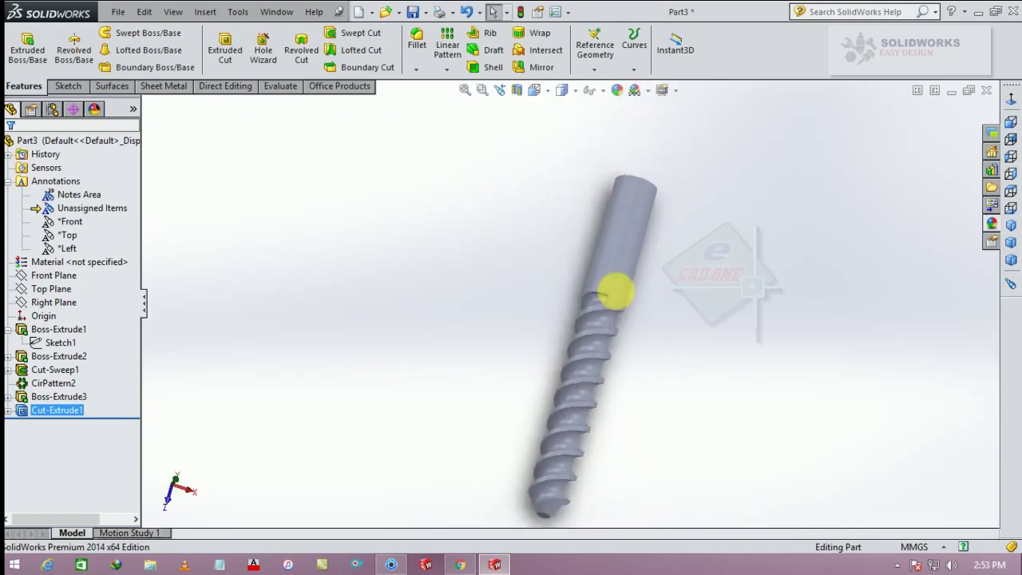
{"action": "scroll", "coordinate": [651, 318], "scroll_direction": "down", "scroll_amount": 2}
{"action": "mouse_move", "coordinate": [651, 317]}
{"action": "middle_mouse_down"}
{"action": "mouse_move", "coordinate": [599, 292]}
{"action": "mouse_move", "coordinate": [695, 312]}
{"action": "mouse_move", "coordinate": [794, 263]}
{"action": "mouse_move", "coordinate": [691, 269]}
{"action": "mouse_move", "coordinate": [527, 239]}
{"action": "mouse_move", "coordinate": [678, 312]}
{"action": "middle_mouse_up"}
{"action": "scroll", "coordinate": [660, 274], "scroll_direction": "down", "scroll_amount": 2}
{"action": "scroll", "coordinate": [716, 339], "scroll_direction": "down", "scroll_amount": 2}
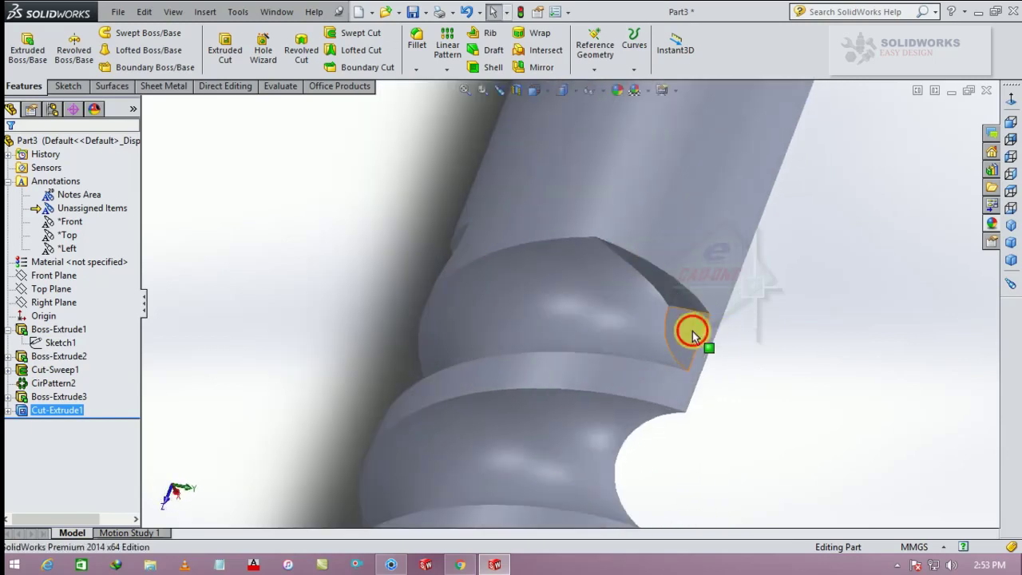
Step: Sketch on the sliver face, convert its outline, and cut it 12 mm blind
{"action": "left_click", "coordinate": [693, 335]}
{"action": "left_click", "coordinate": [735, 271]}
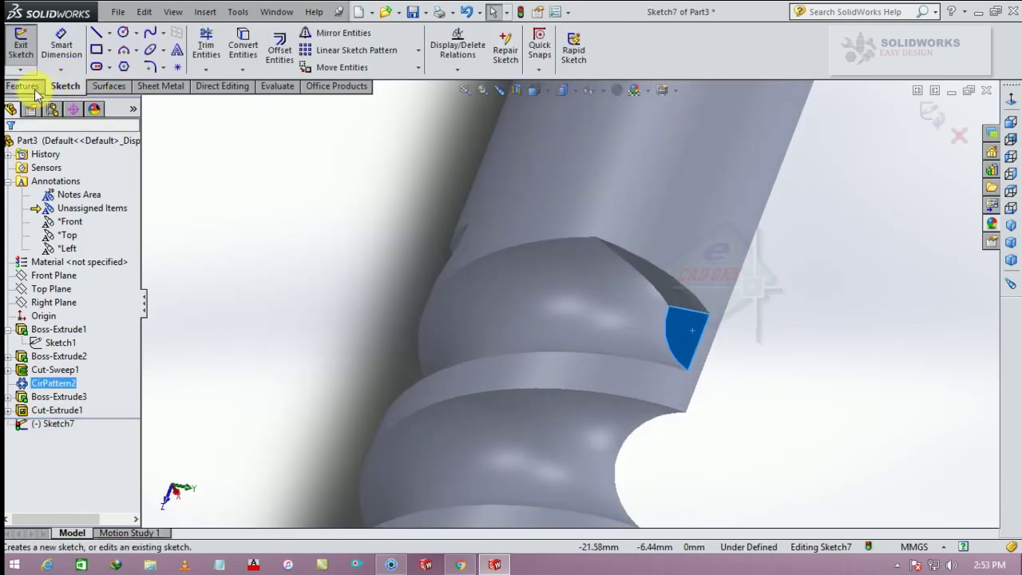
{"action": "left_click", "coordinate": [243, 44]}
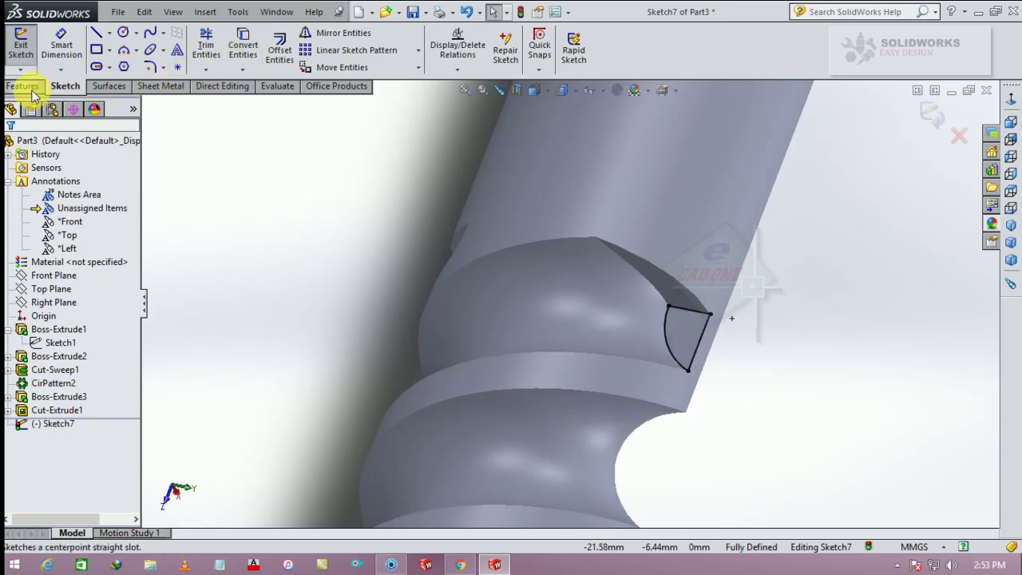
{"action": "left_click", "coordinate": [24, 86]}
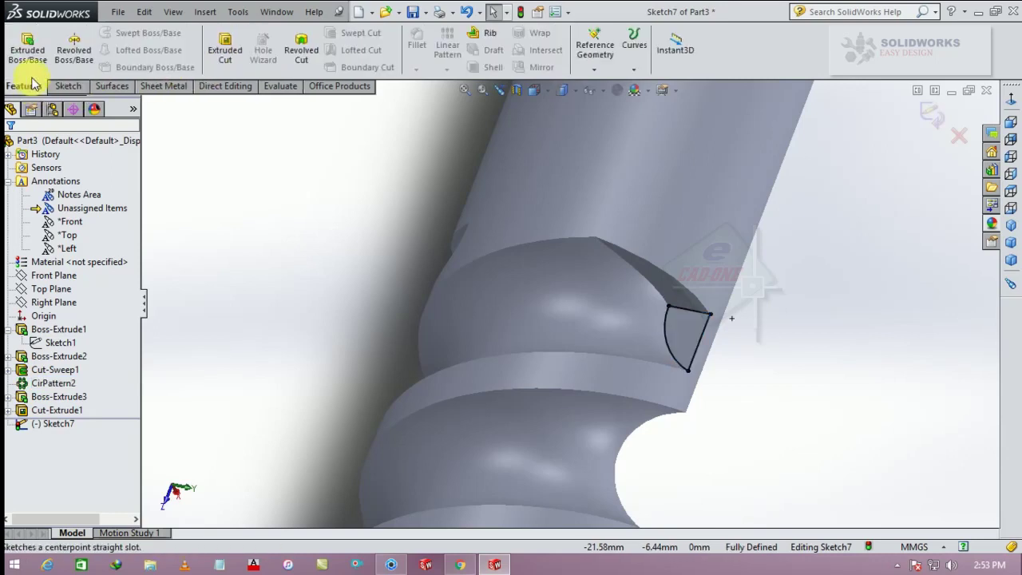
{"action": "left_click", "coordinate": [224, 48]}
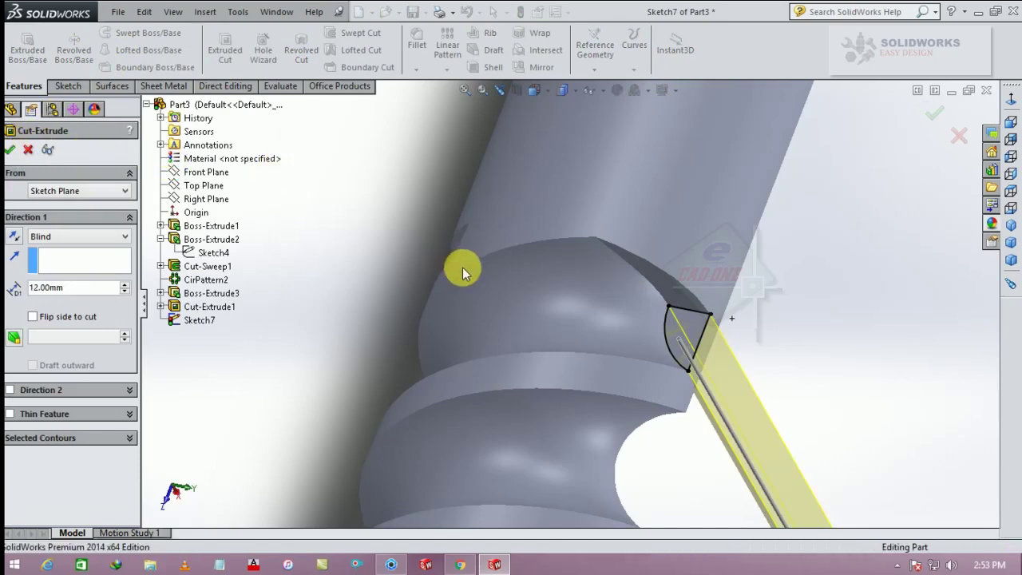
{"action": "key", "text": "Return"}
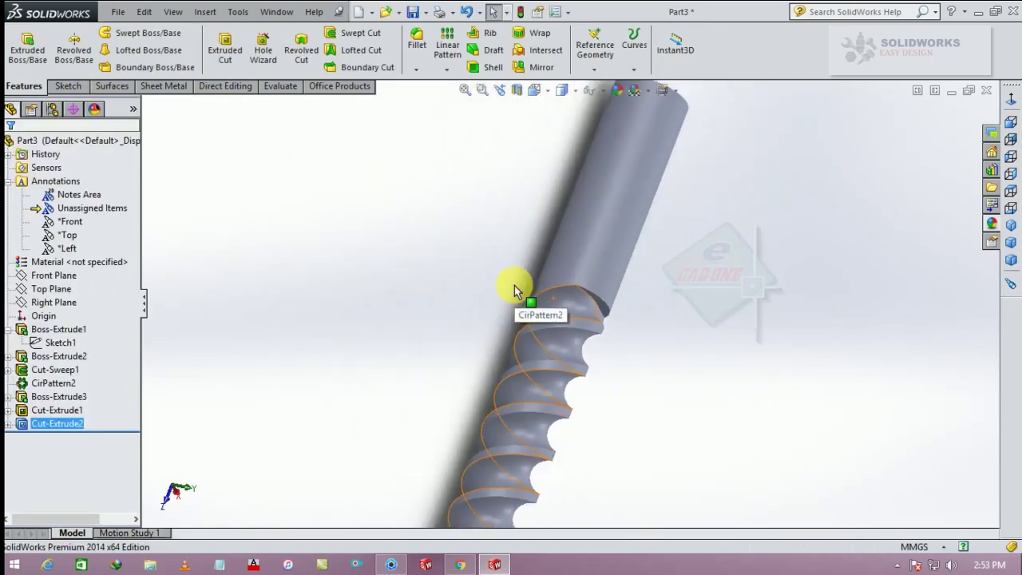
Step: Inspect the trimmed flutes, zoom to fit, and open the metal appearances library
{"action": "scroll", "coordinate": [497, 449], "scroll_direction": "down", "scroll_amount": 2}
{"action": "scroll", "coordinate": [525, 406], "scroll_direction": "down", "scroll_amount": 2}
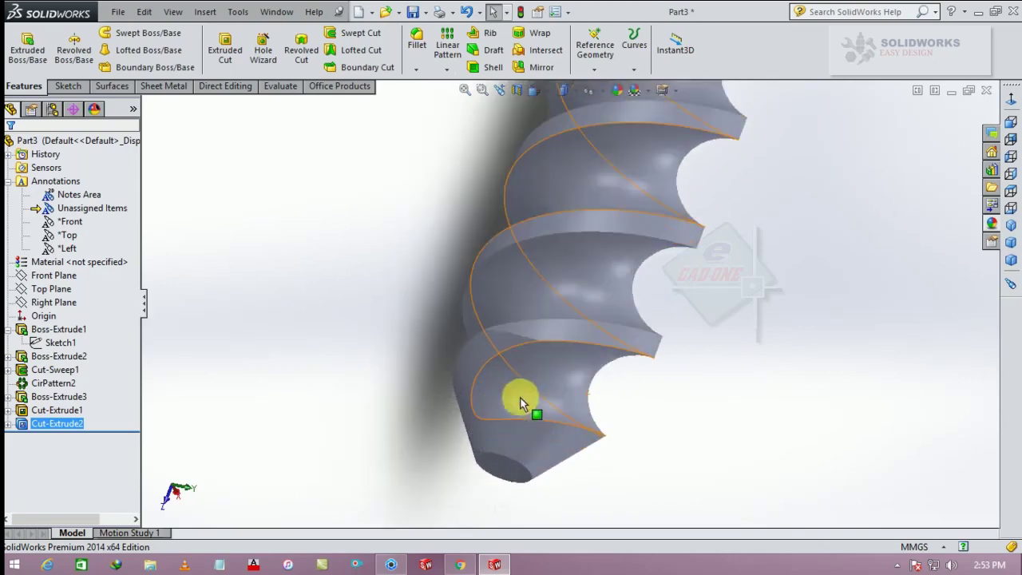
{"action": "scroll", "coordinate": [572, 399], "scroll_direction": "down", "scroll_amount": 2}
{"action": "middle_click_drag", "start_coordinate": [572, 399], "coordinate": [627, 433]}
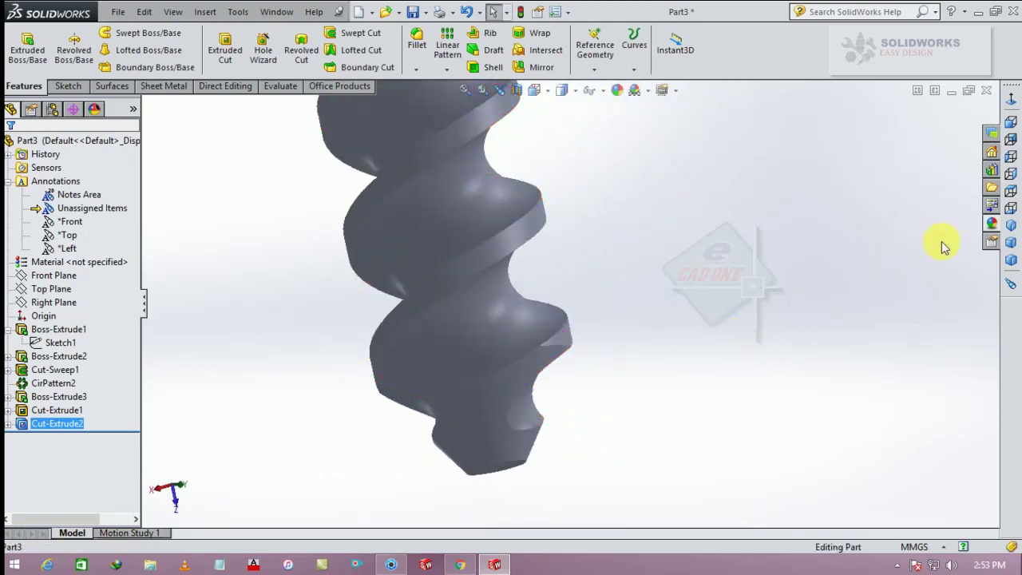
{"action": "left_click", "coordinate": [467, 90]}
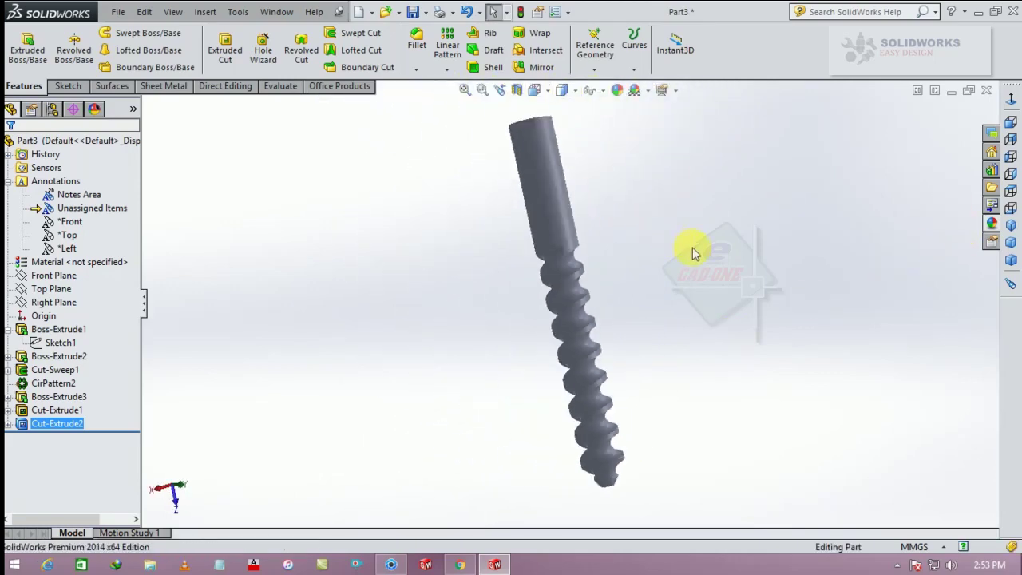
{"action": "mouse_move", "coordinate": [651, 190]}
{"action": "middle_mouse_down"}
{"action": "mouse_move", "coordinate": [823, 205]}
{"action": "mouse_move", "coordinate": [673, 337]}
{"action": "mouse_move", "coordinate": [658, 213]}
{"action": "mouse_move", "coordinate": [802, 227]}
{"action": "middle_mouse_up"}
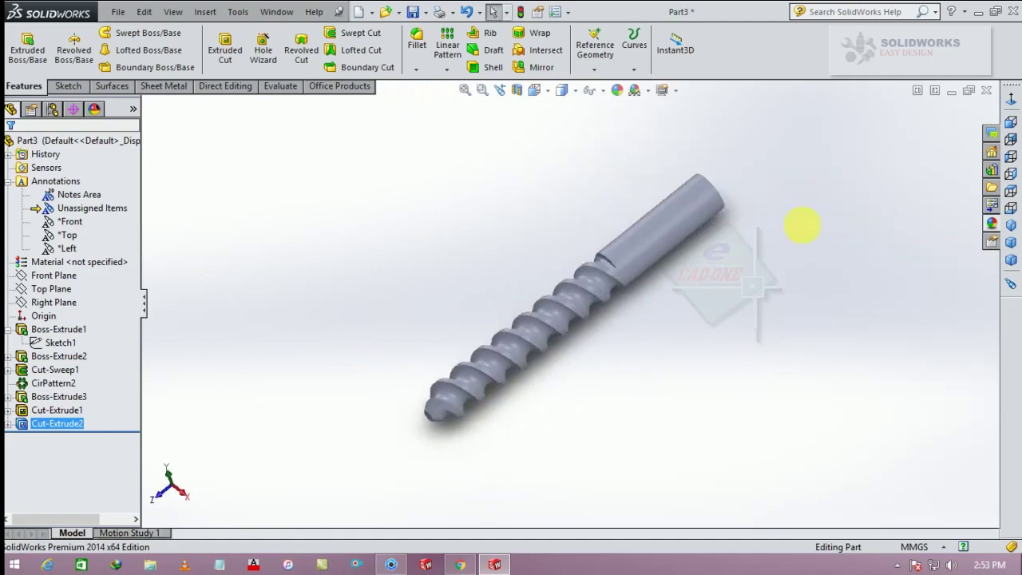
{"action": "left_click", "coordinate": [994, 226]}
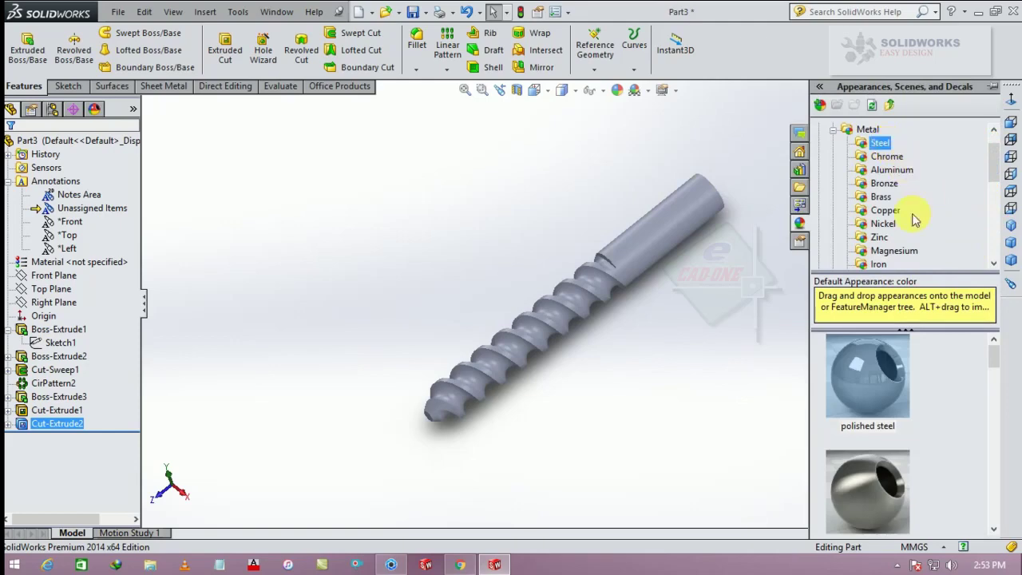
Step: Drag brushed titanium from Metal > Titanium onto the drill
{"action": "left_click_drag", "start_coordinate": [996, 171], "coordinate": [995, 187]}
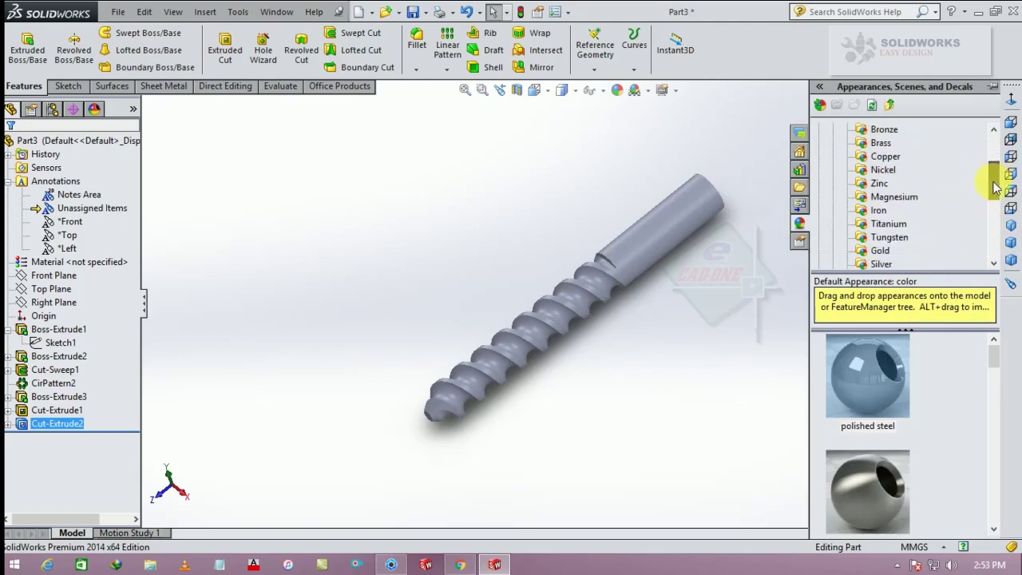
{"action": "left_click", "coordinate": [885, 227]}
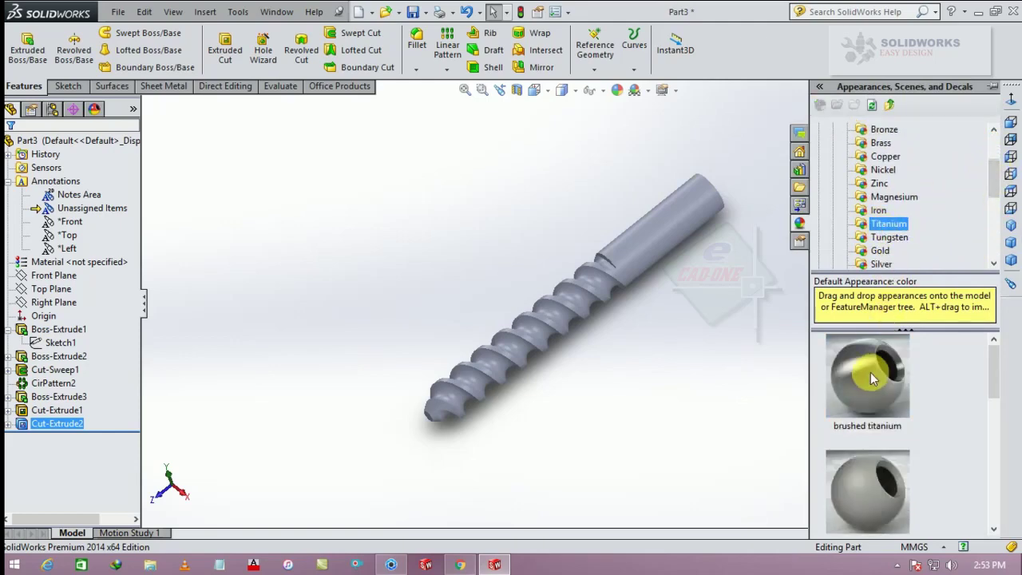
{"action": "left_click_drag", "start_coordinate": [868, 375], "coordinate": [768, 307]}
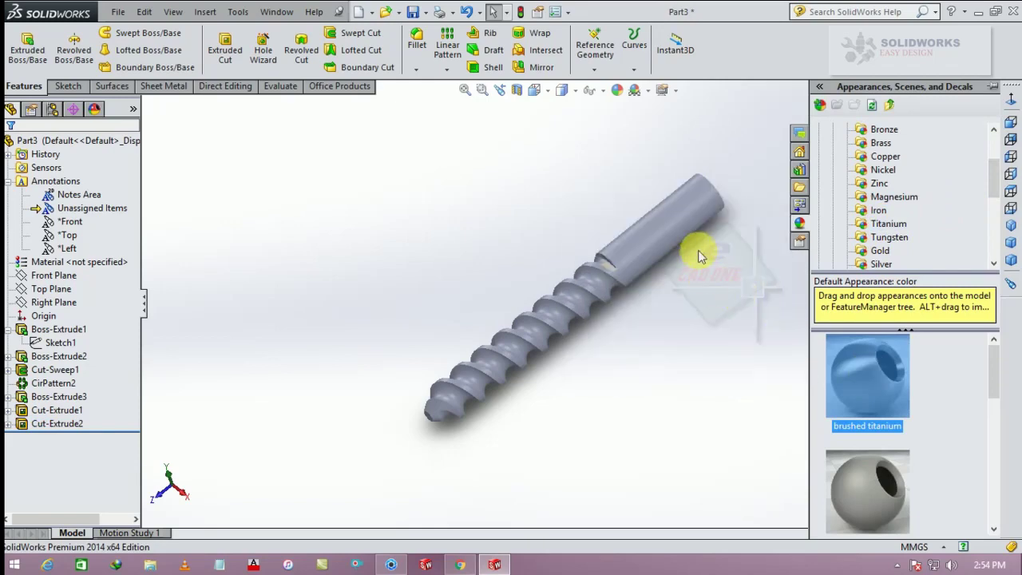
{"action": "left_click_drag", "start_coordinate": [699, 256], "coordinate": [679, 224]}
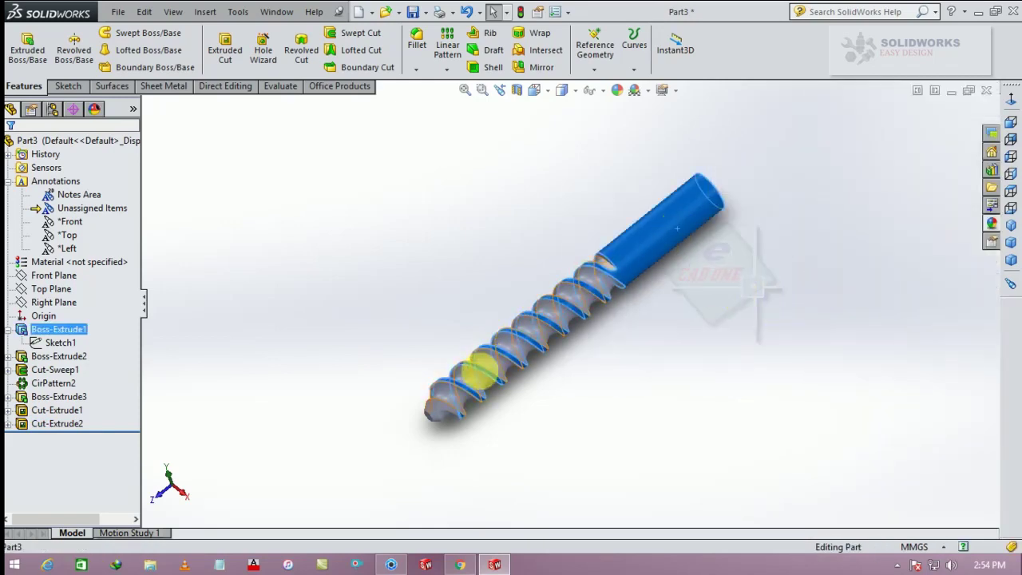
Step: Apply brushed titanium to the whole drill body and set the Plain White scene
{"action": "left_click_drag", "start_coordinate": [755, 168], "coordinate": [354, 468]}
{"action": "left_click", "coordinate": [998, 222]}
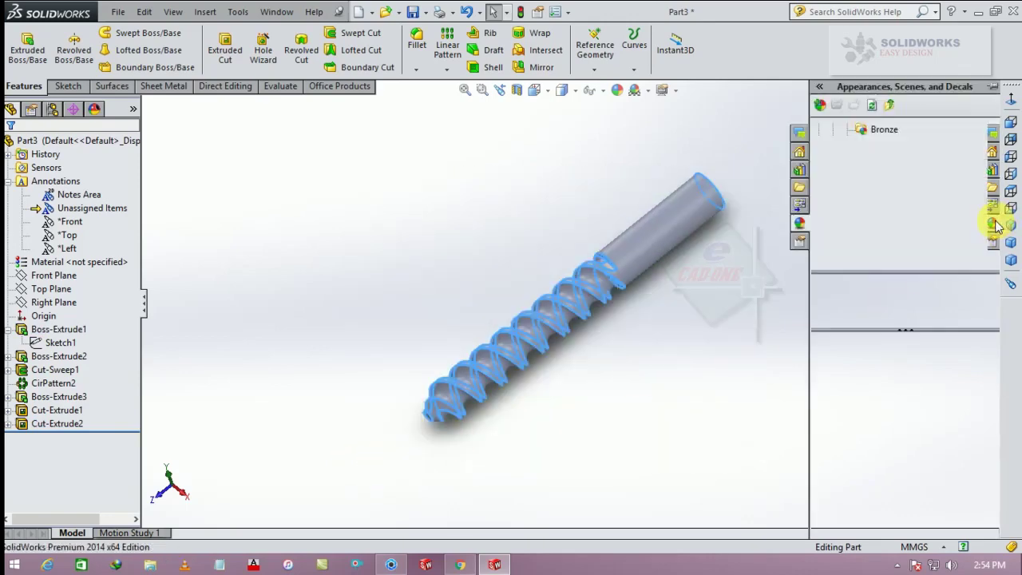
{"action": "left_click", "coordinate": [848, 389]}
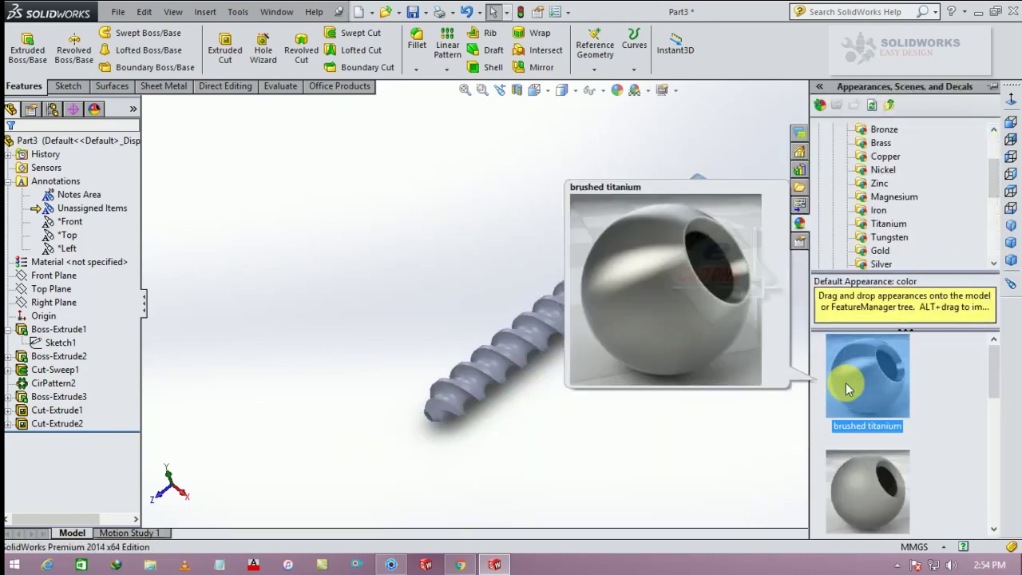
{"action": "double_click", "coordinate": [848, 389]}
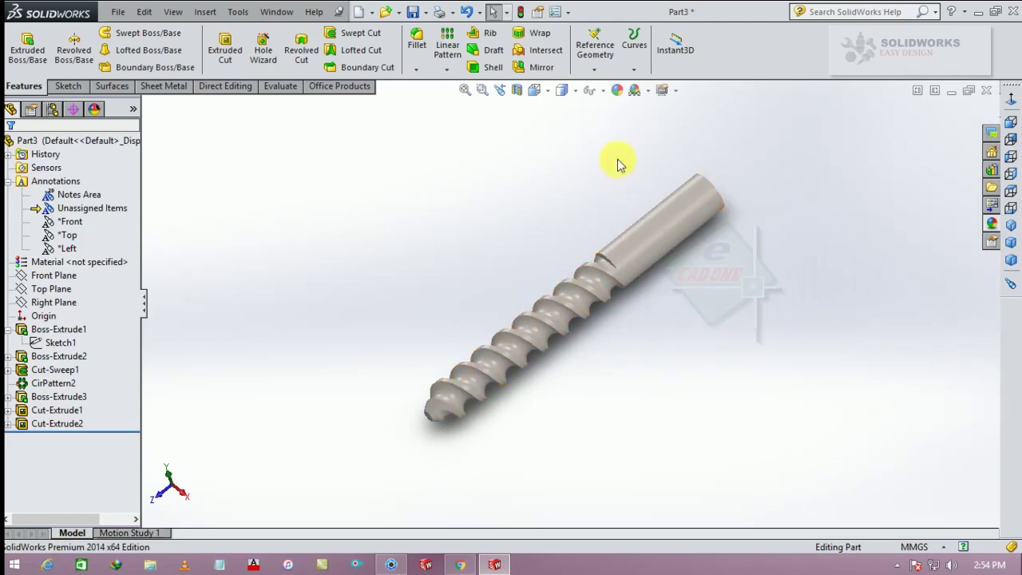
{"action": "left_click", "coordinate": [646, 89]}
{"action": "left_click", "coordinate": [678, 40]}
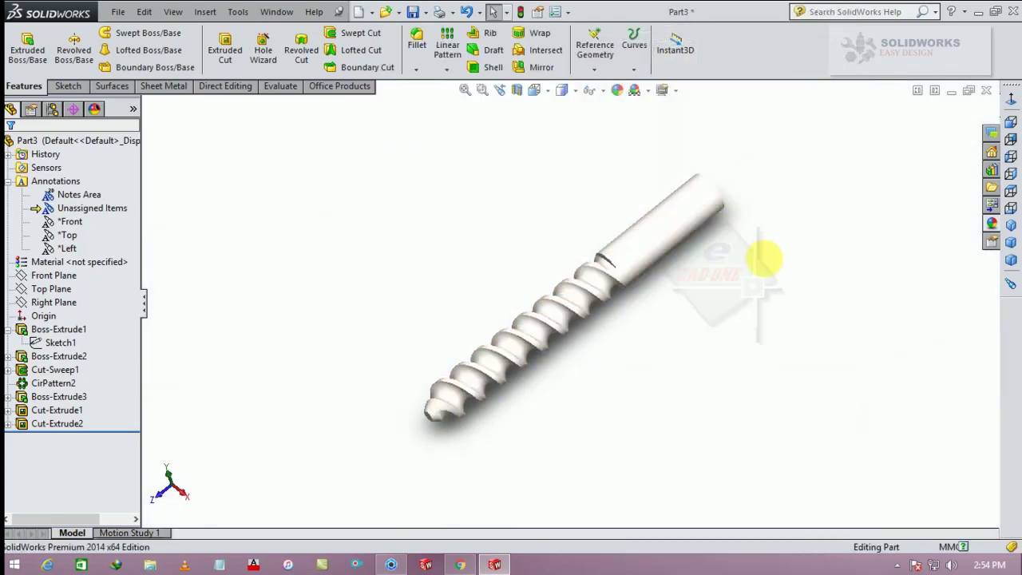
Step: Delete the old Part1 file and save the part as 'Drill' in the Drill folder
{"action": "key", "text": "ctrl+s"}
{"action": "left_click", "coordinate": [285, 114]}
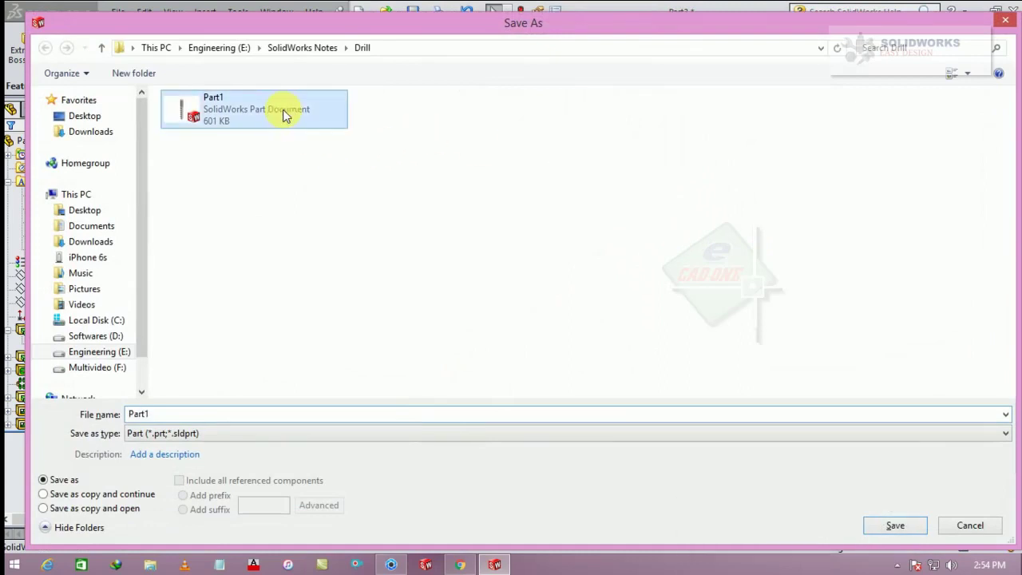
{"action": "right_click", "coordinate": [285, 114]}
{"action": "left_click", "coordinate": [333, 342]}
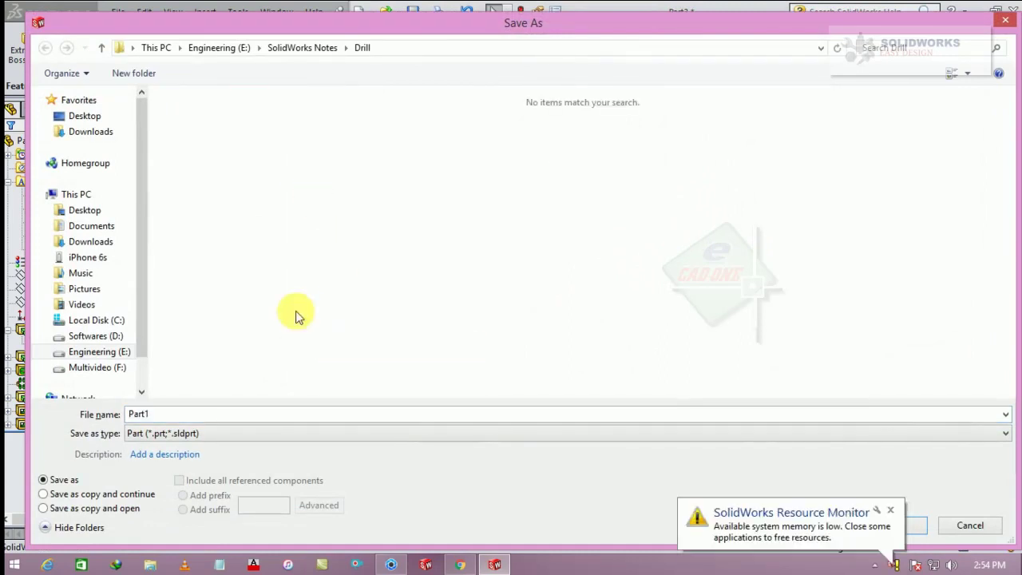
{"action": "double_click", "coordinate": [271, 411]}
{"action": "type", "text": "Drill"}
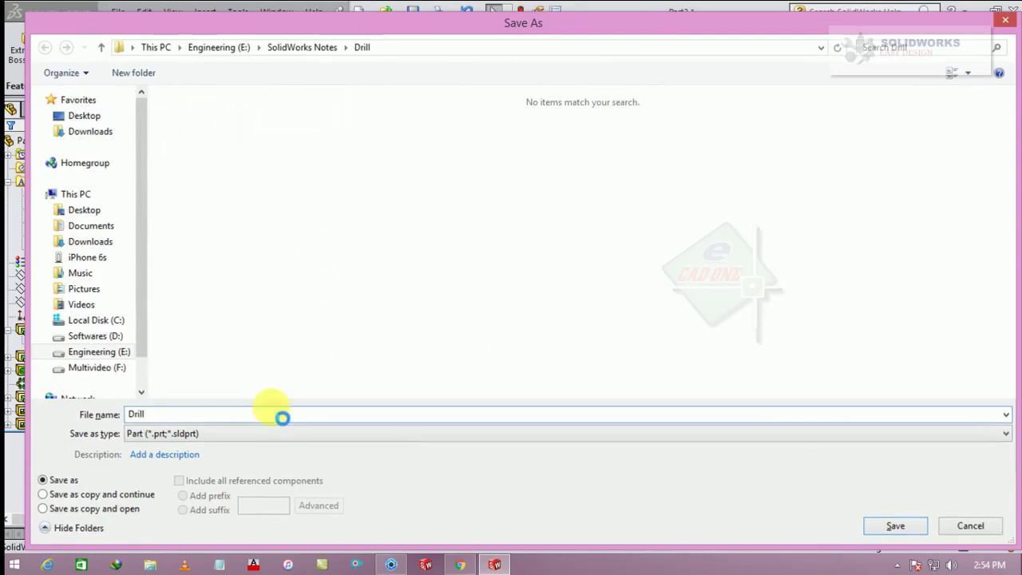
{"action": "key", "text": "Return"}
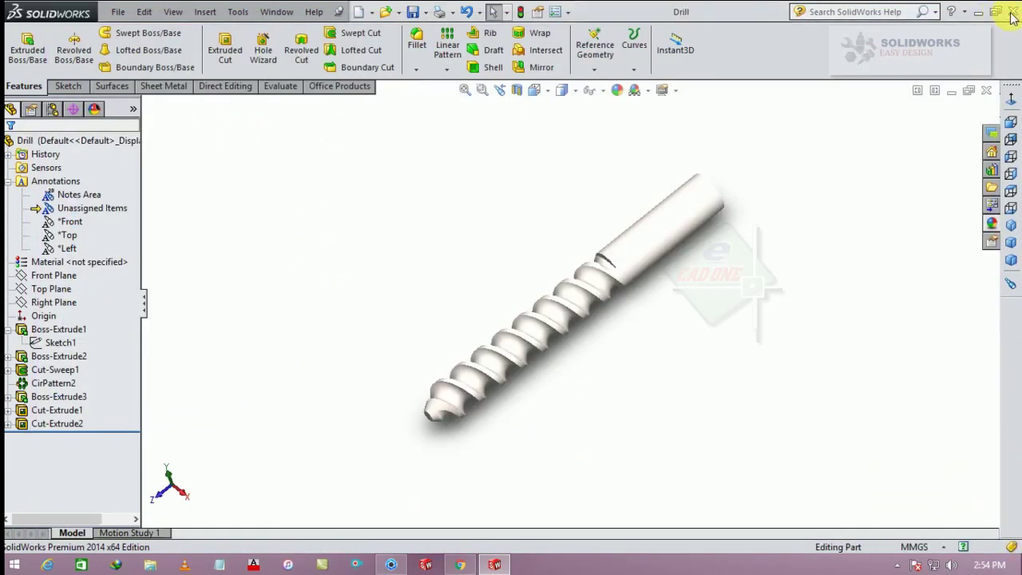